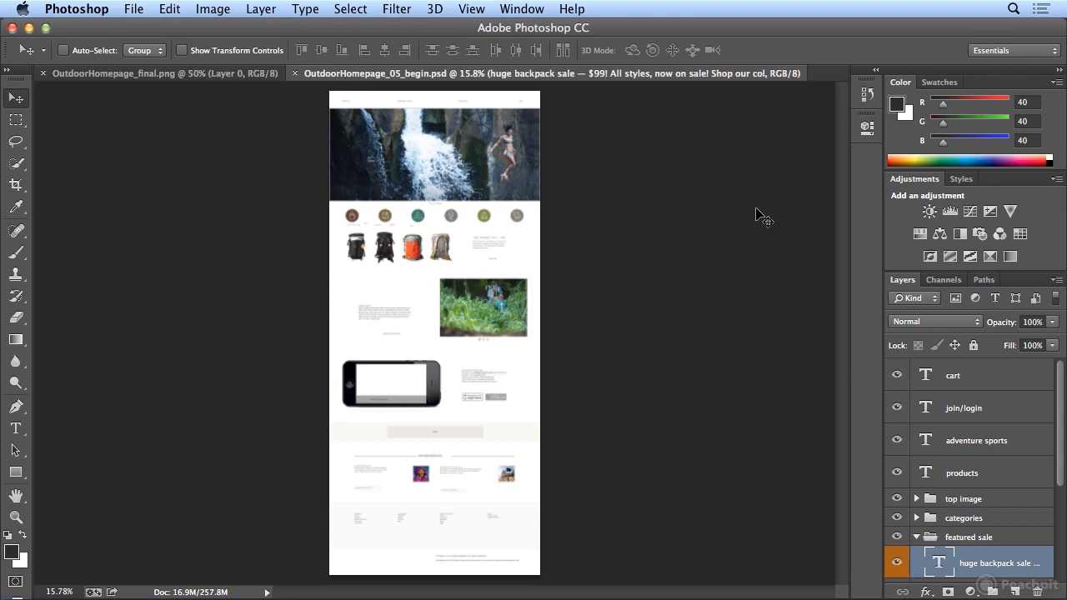
- Examine the text in the backpack sale, category and app download sections of the homepage at 100% magnification
left_click(16, 516)
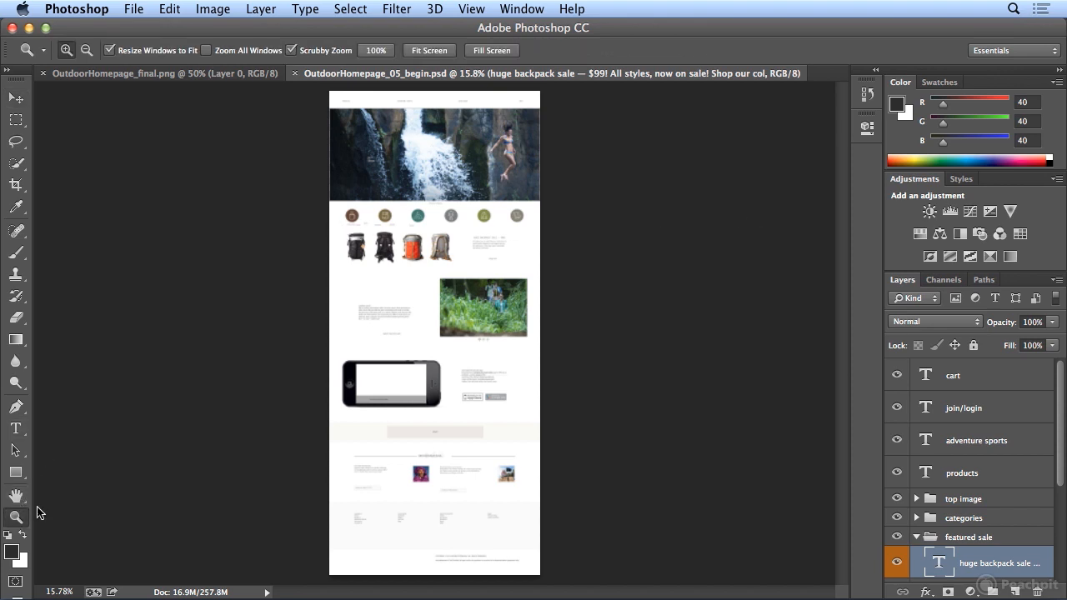
left_click_drag(489, 238, 479, 245)
left_click(472, 8)
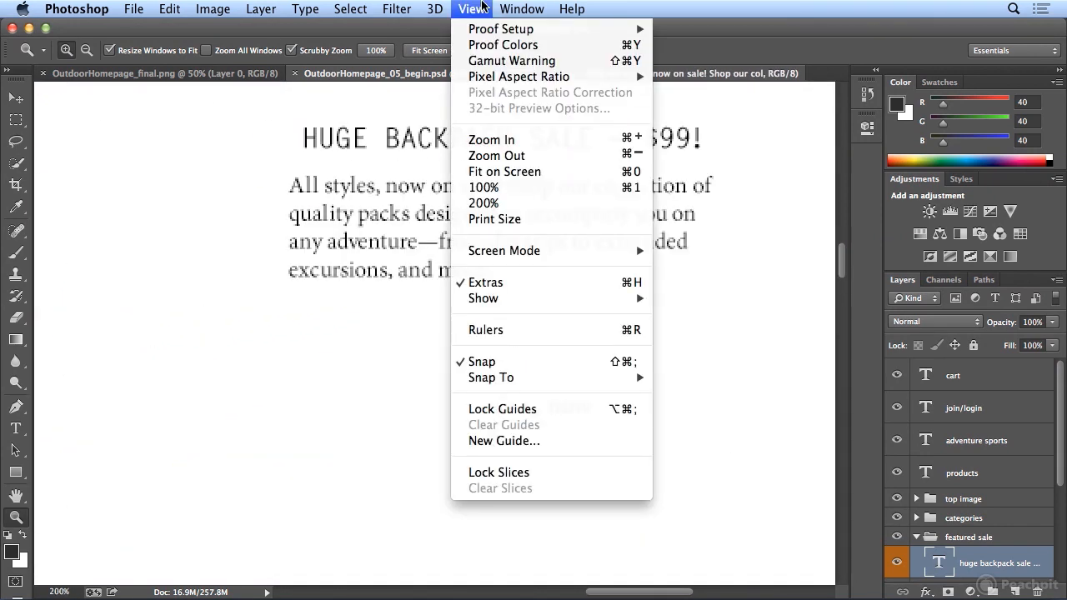
left_click(504, 192)
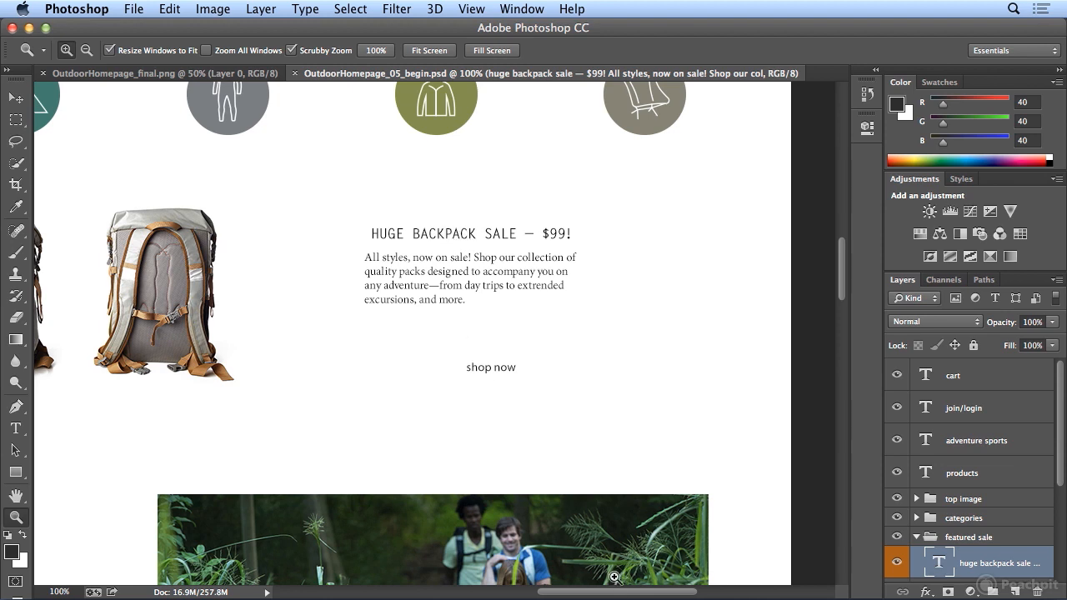
left_click_drag(609, 592, 481, 594)
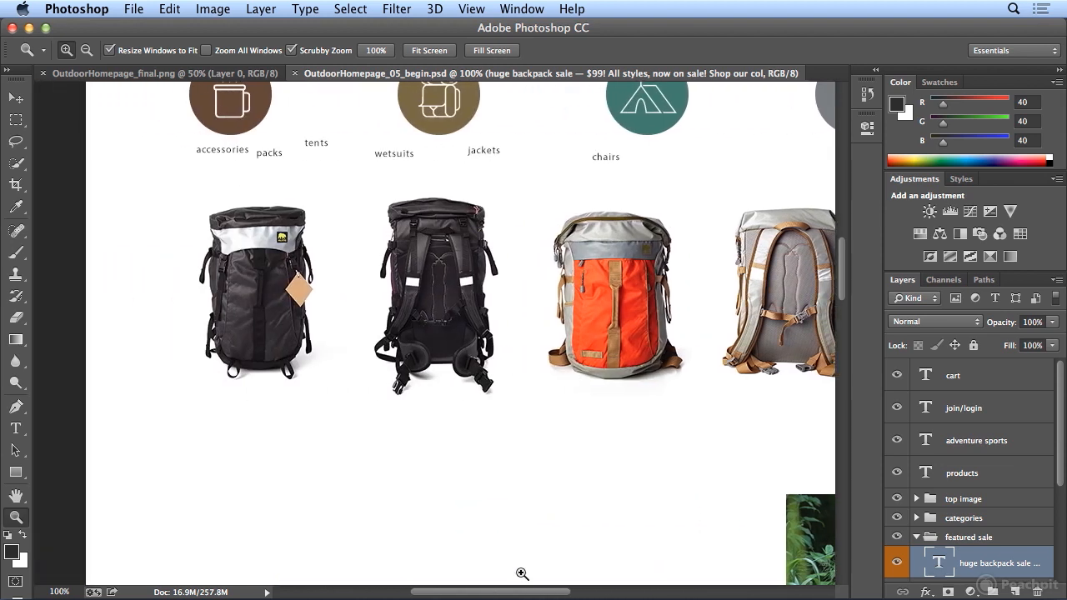
left_click_drag(845, 284, 849, 402)
left_click_drag(519, 590, 628, 597)
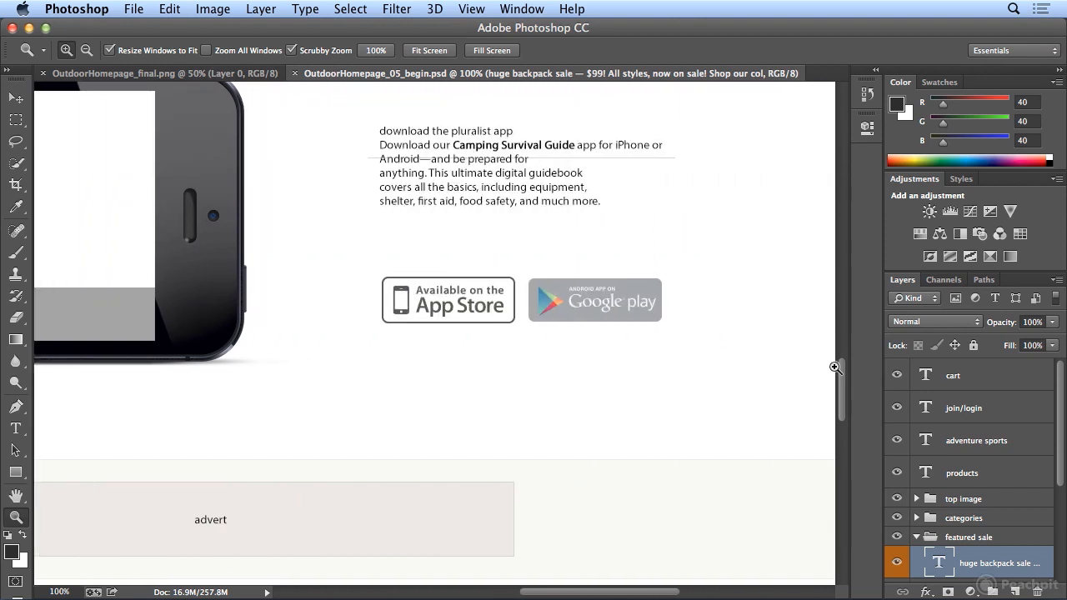
left_click_drag(838, 369, 837, 258)
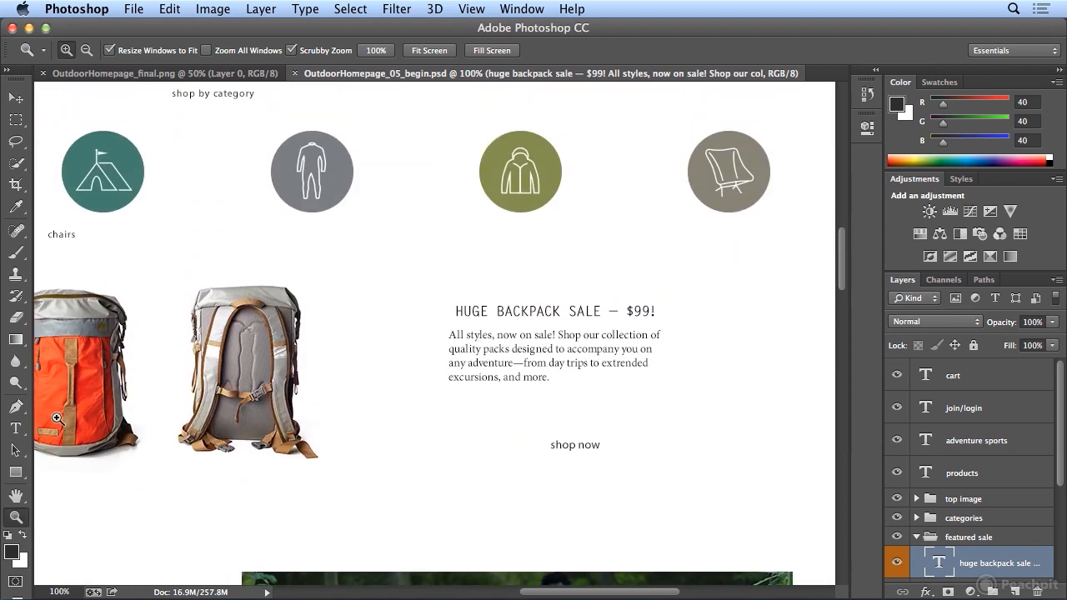
- Inspect the character and paragraph settings of the "HUGE BACKPACK SALE — $99!" heading
left_click(25, 431)
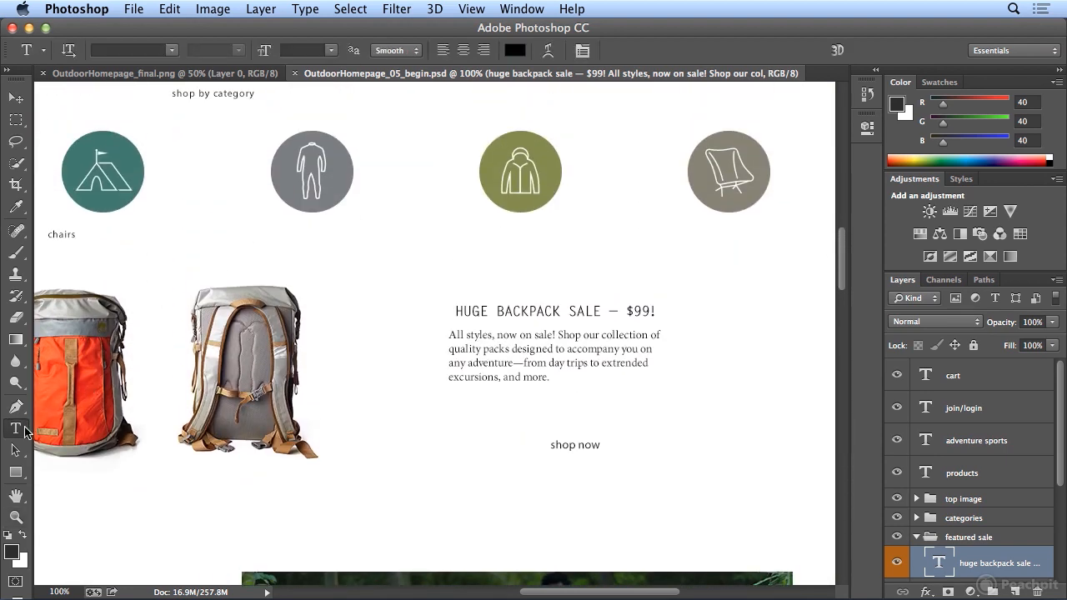
left_click(504, 311)
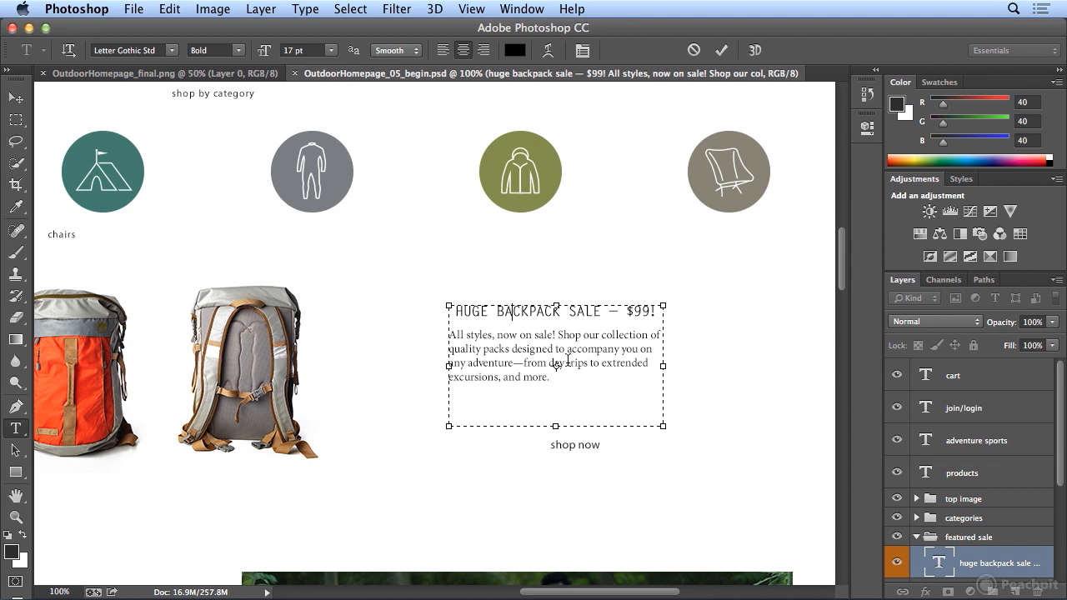
left_click(582, 51)
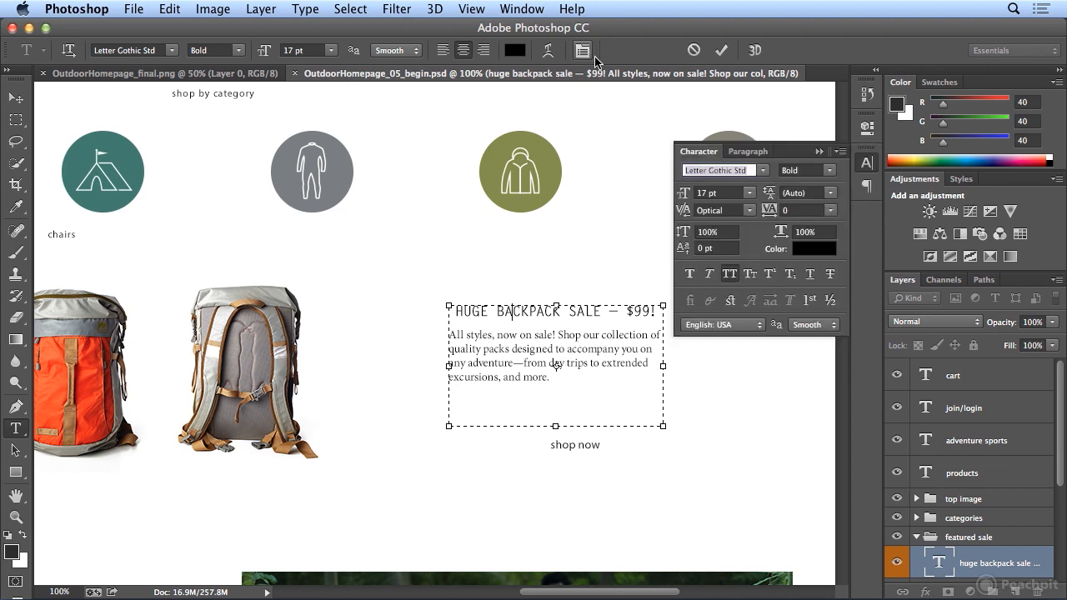
left_click(750, 151)
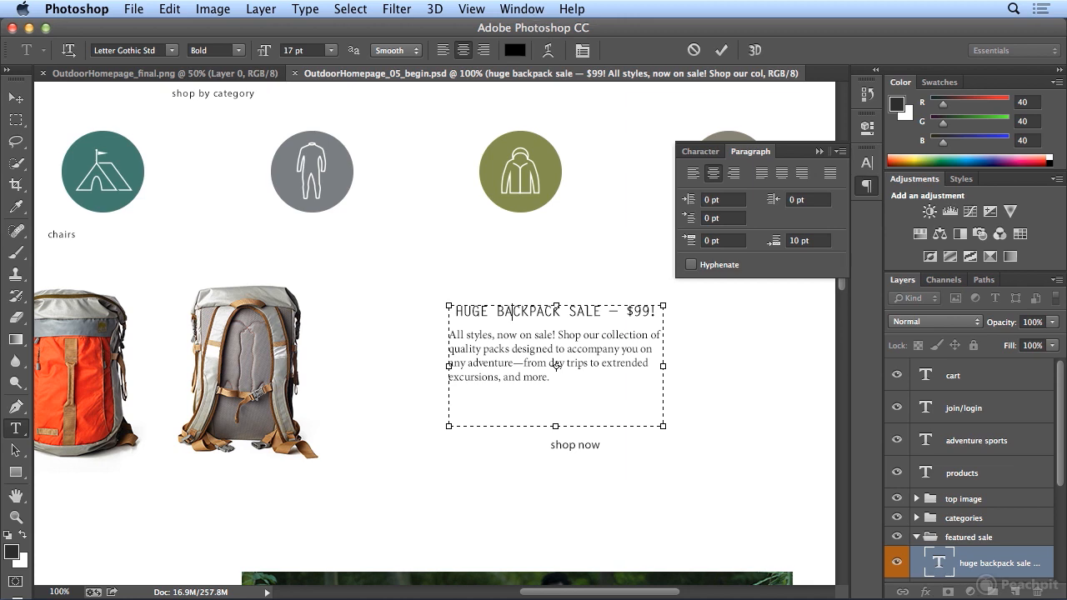
- Show the paragraph styles and create a new style from the backpack sale heading's formatting
left_click(527, 10)
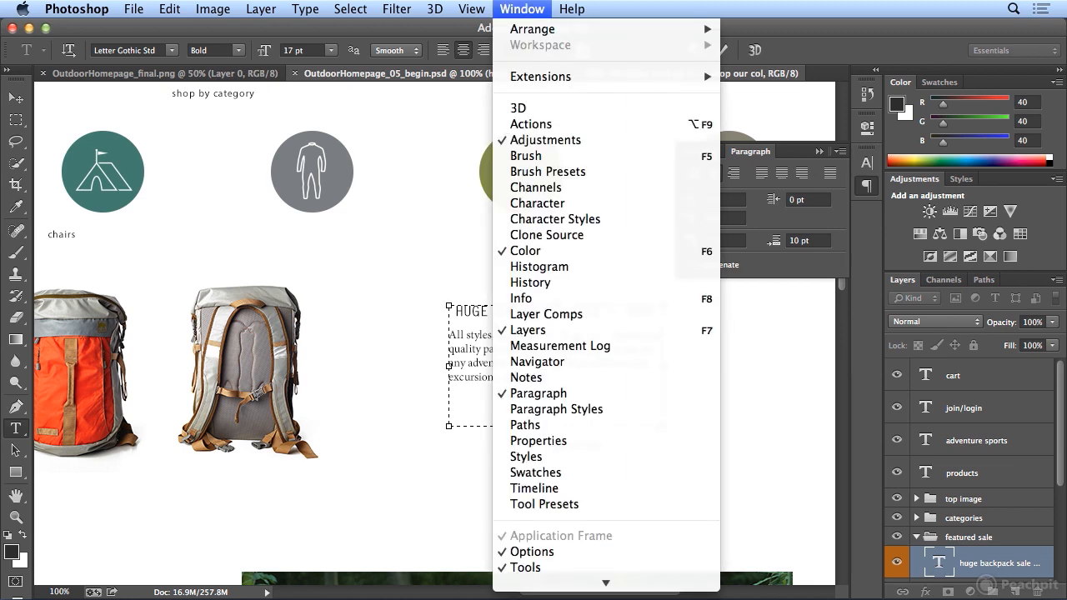
left_click(600, 408)
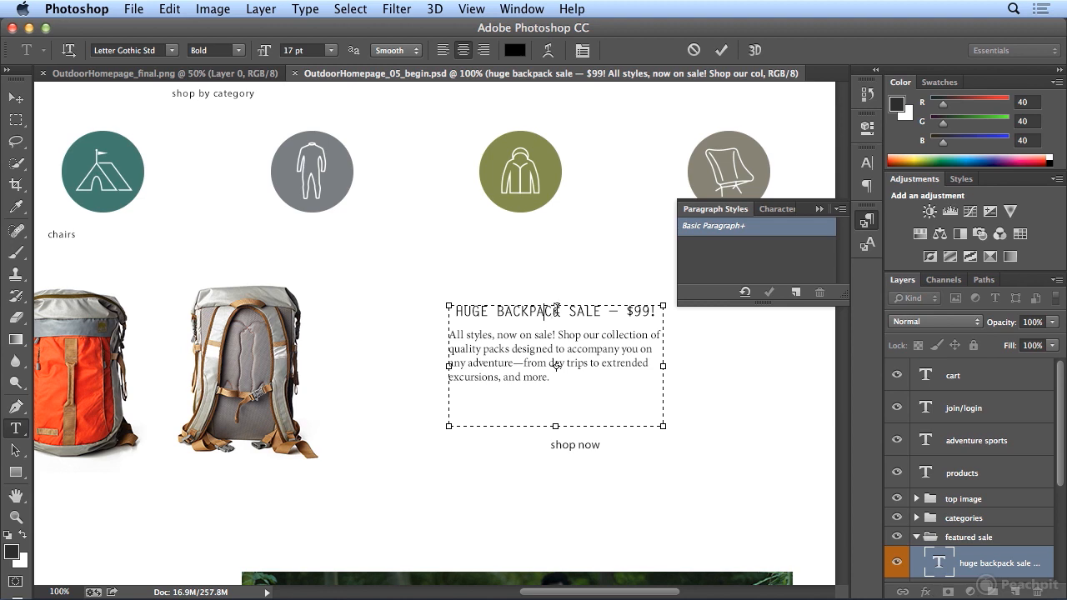
left_click(795, 292)
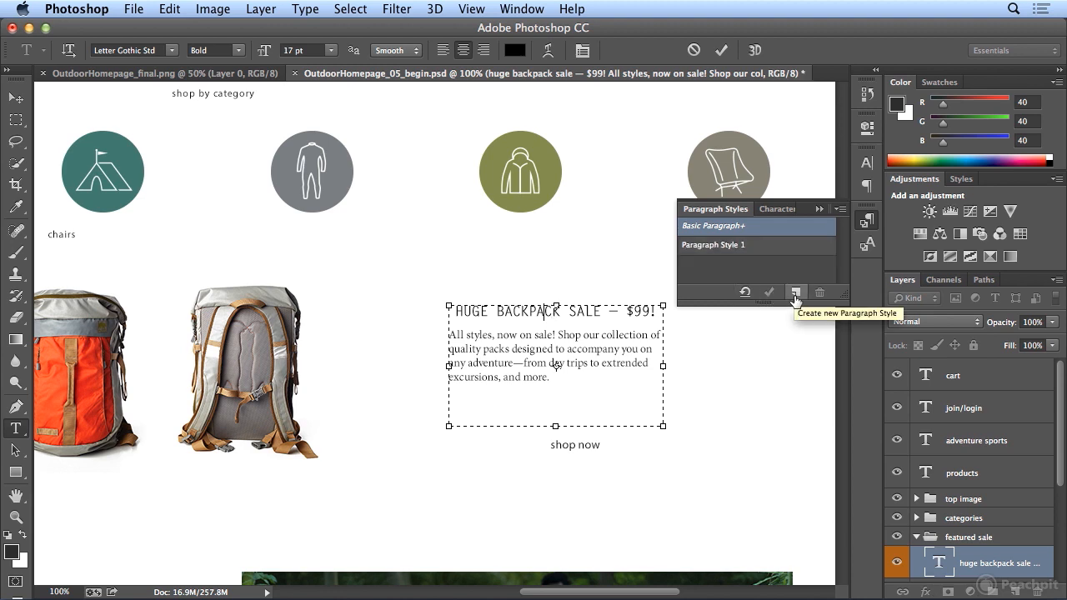
- Rename the new paragraph style based on the heading as Heading 1
double_click(722, 249)
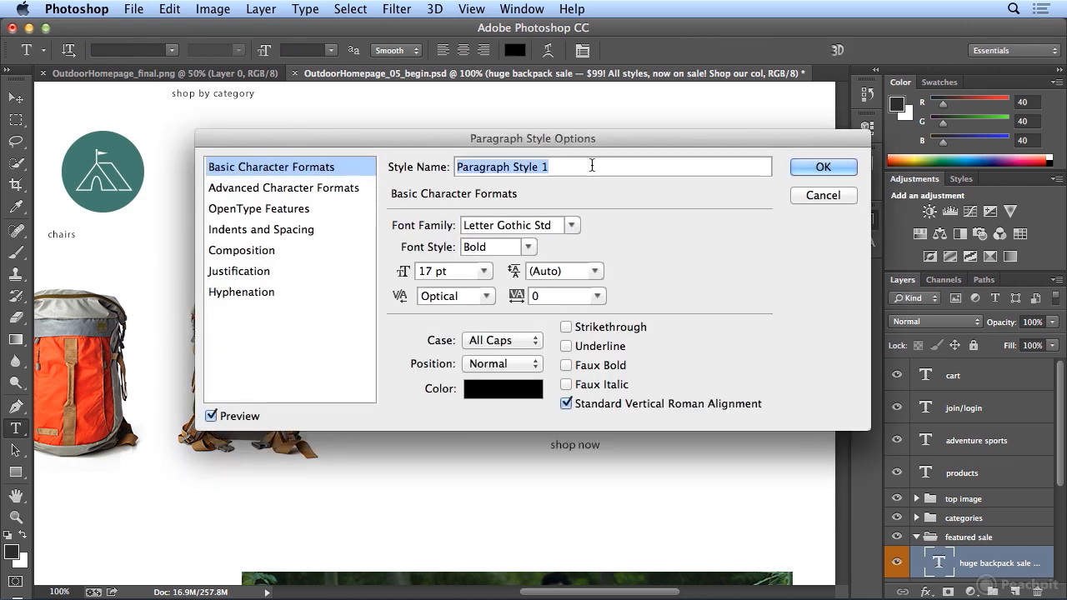
left_click_drag(539, 141, 613, 333)
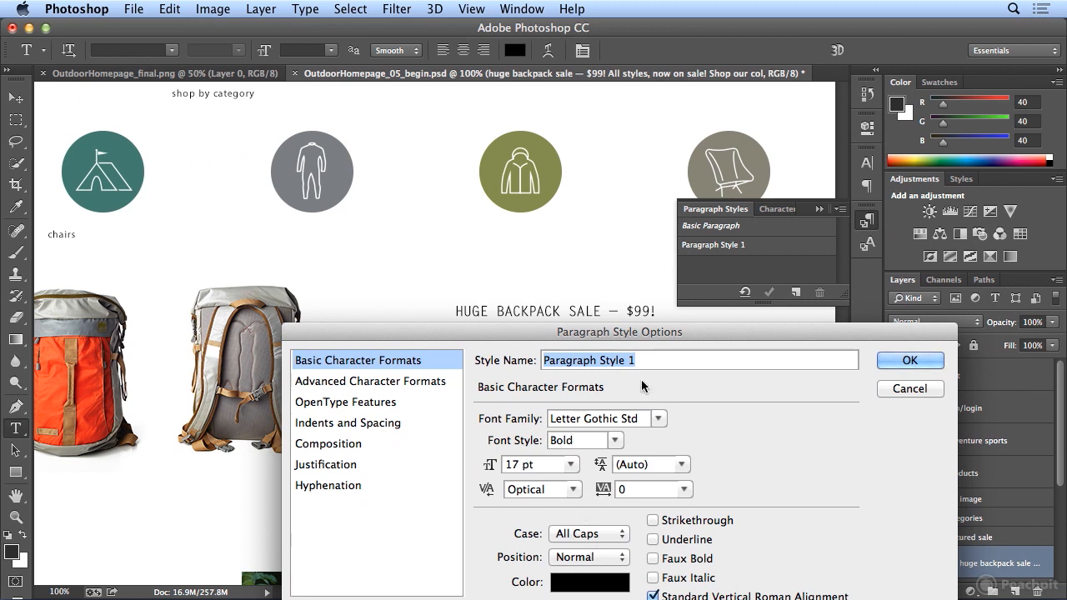
type("Heading 01")
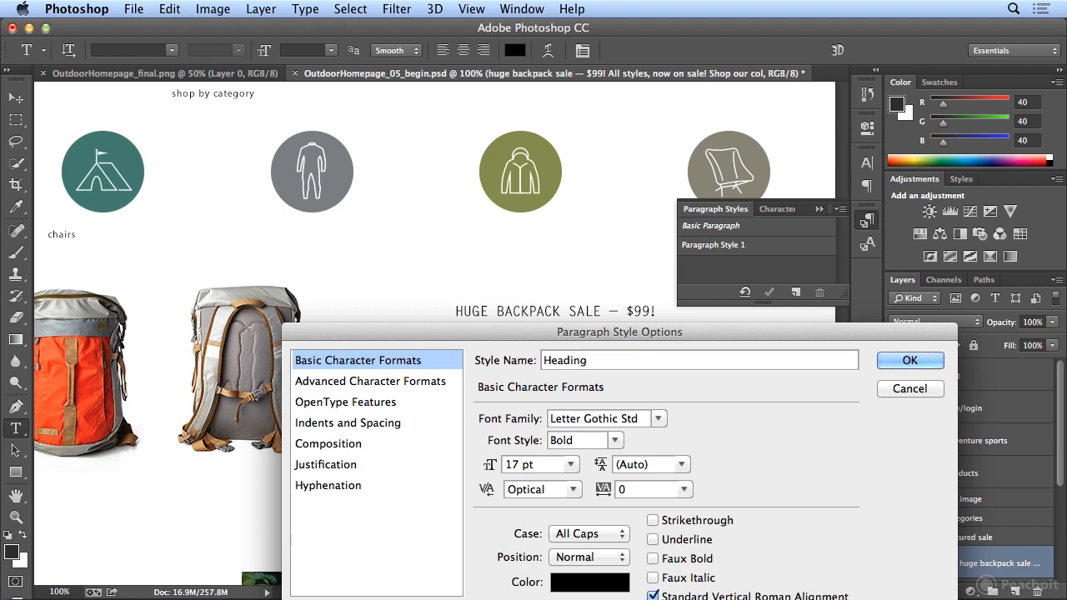
key("BackSpace")
key("BackSpace")
type("1")
left_click_drag(537, 331, 526, 258)
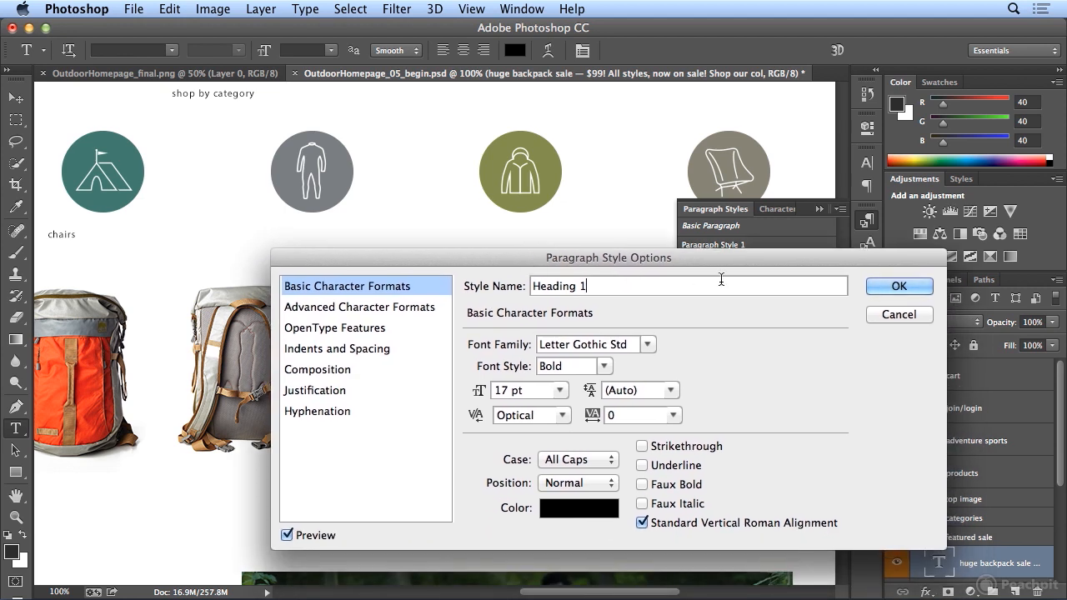
left_click(884, 288)
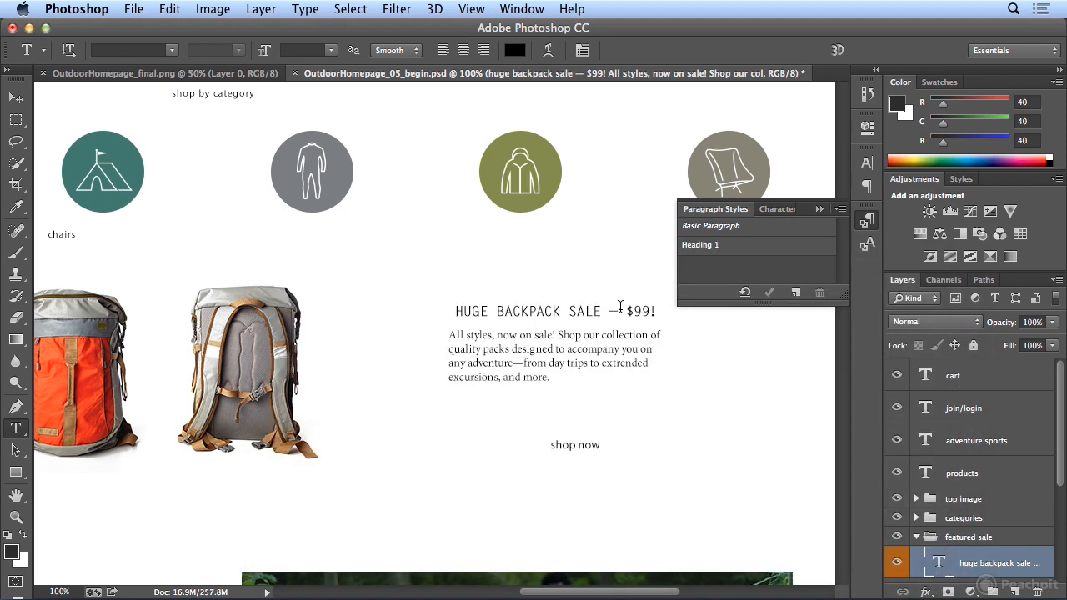
- Select the whole backpack sale heading and clear its overrides so it follows the Heading 1 style
triple_click(579, 313)
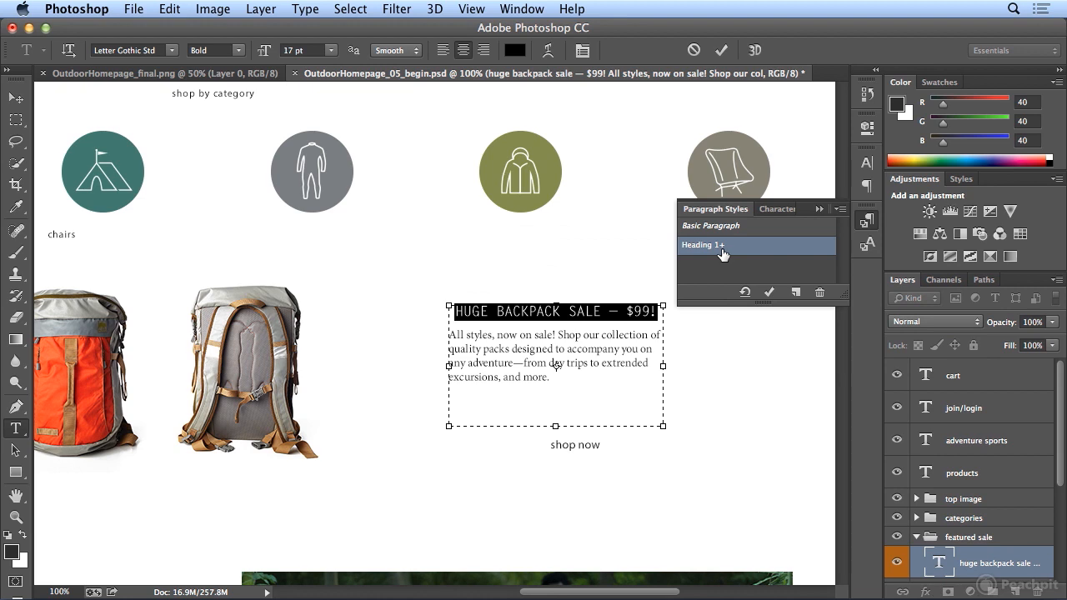
left_click(745, 294)
left_click(746, 293)
- Centre the descriptive paragraph below the sale heading and create a new paragraph style from it
left_click(501, 343)
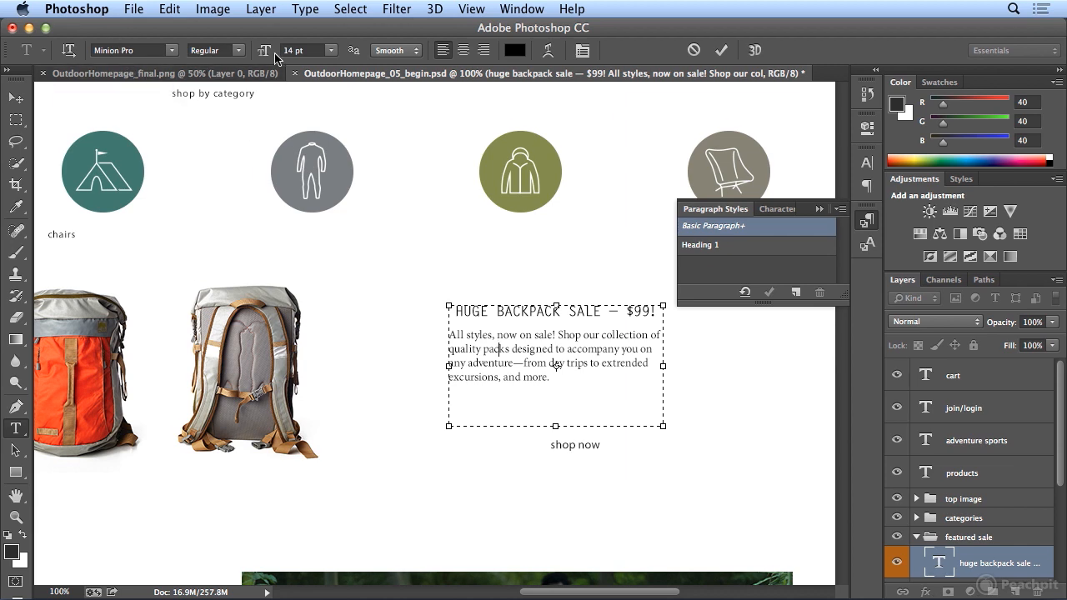
left_click(464, 52)
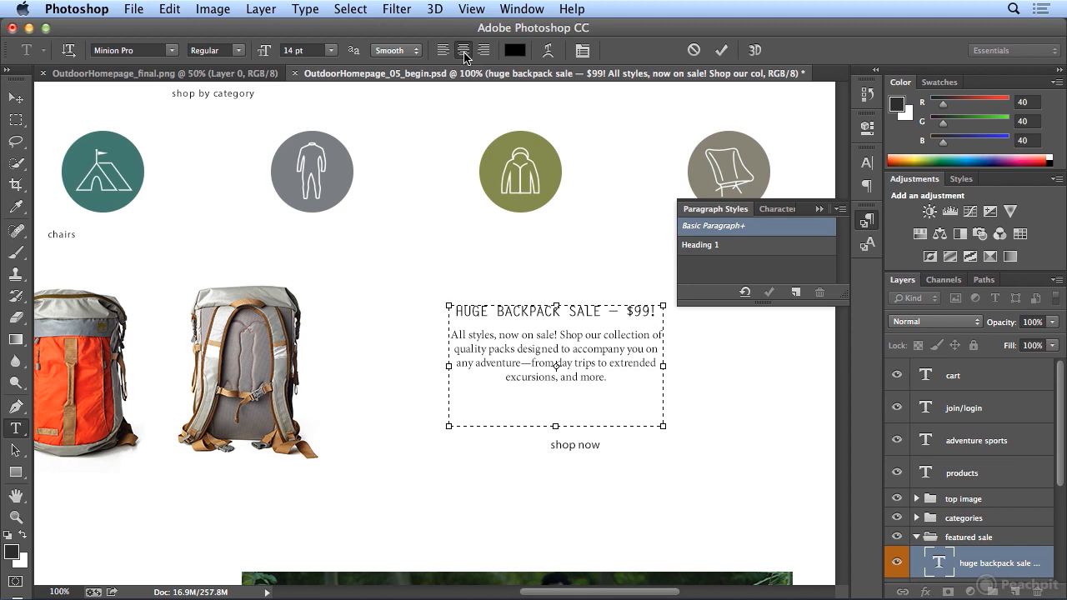
left_click(793, 293)
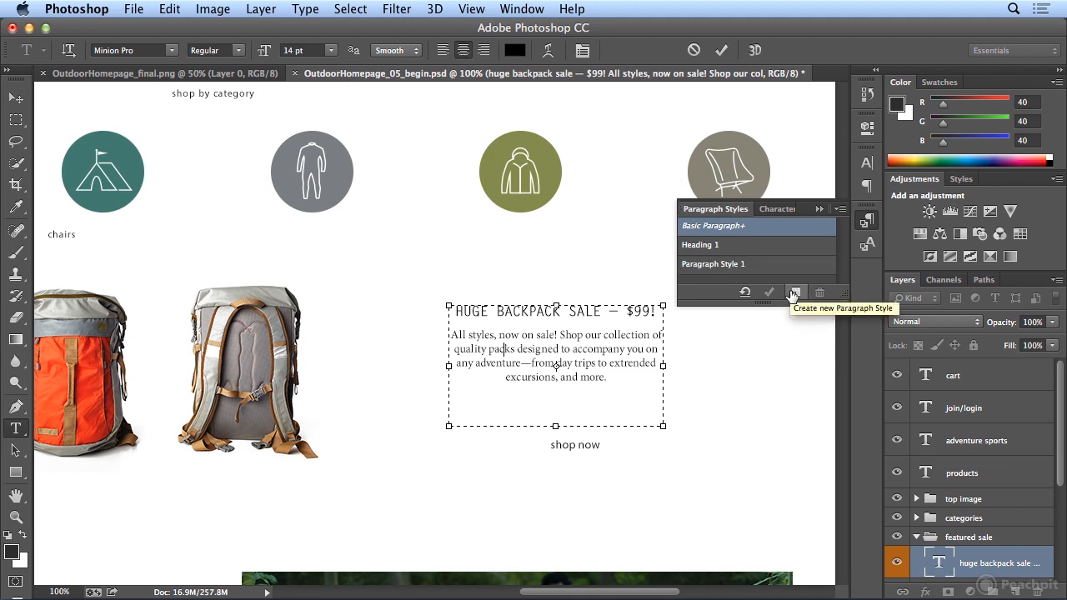
- Rename the paragraph style based on the descriptive text as body
double_click(743, 264)
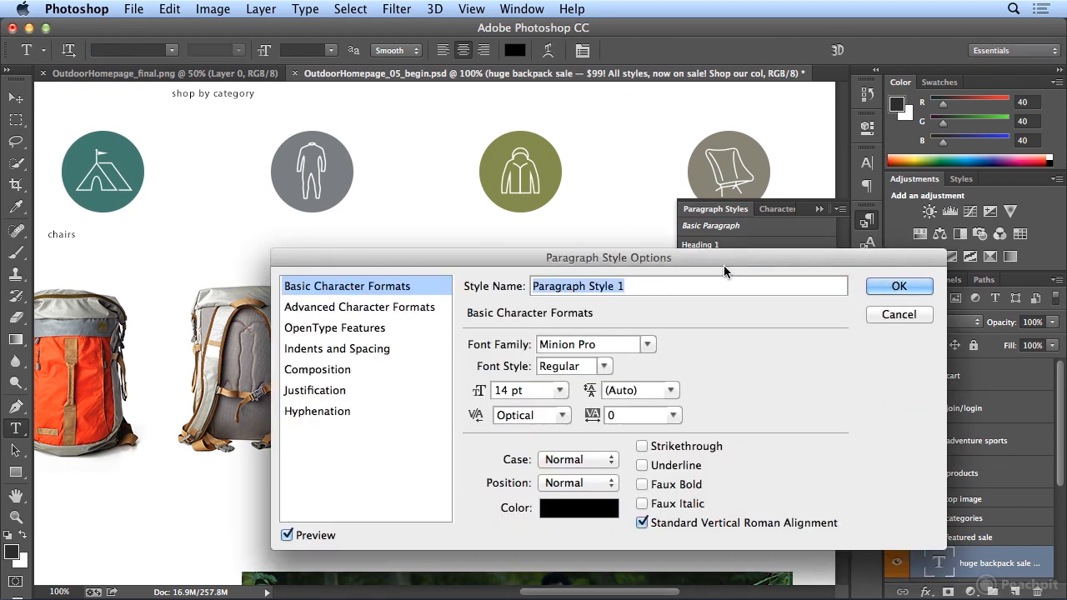
type("body")
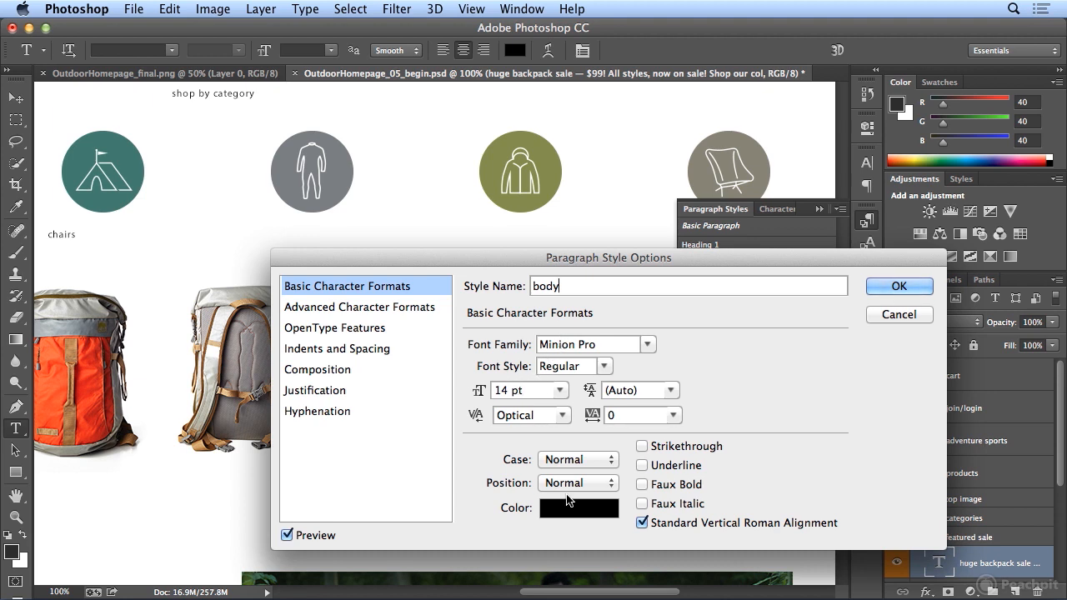
left_click(897, 287)
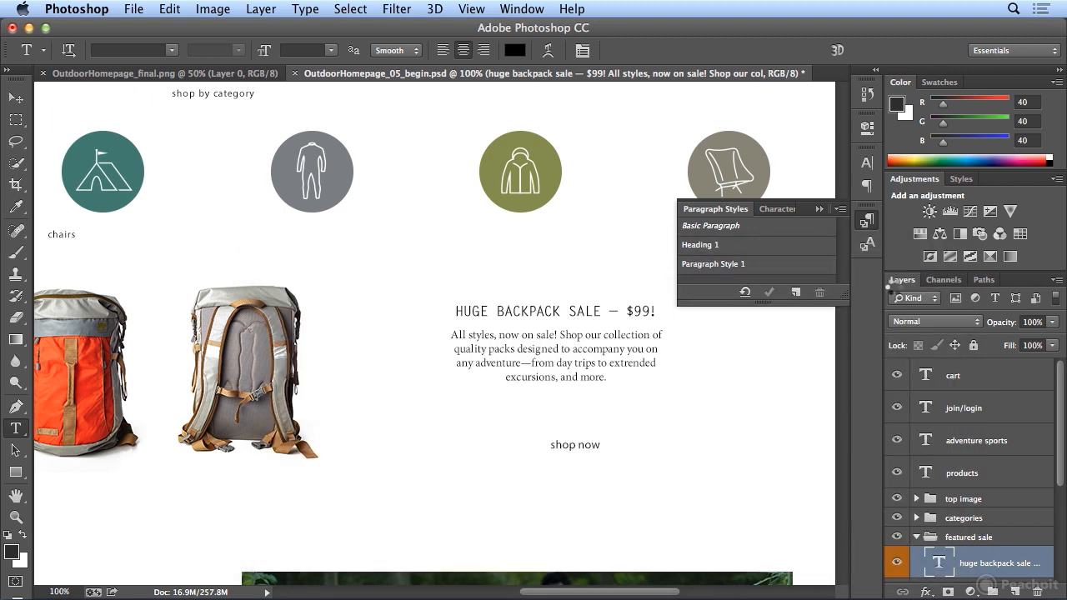
- Select the full descriptive paragraph under the sale heading and clear its overrides from the body style
left_click(465, 337)
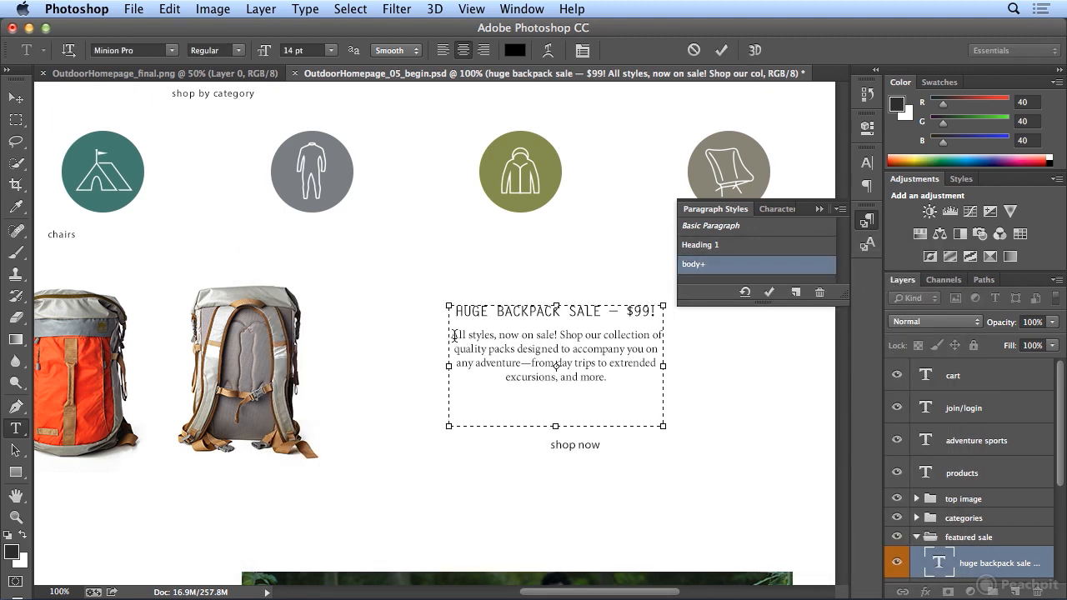
left_click_drag(452, 334, 629, 381)
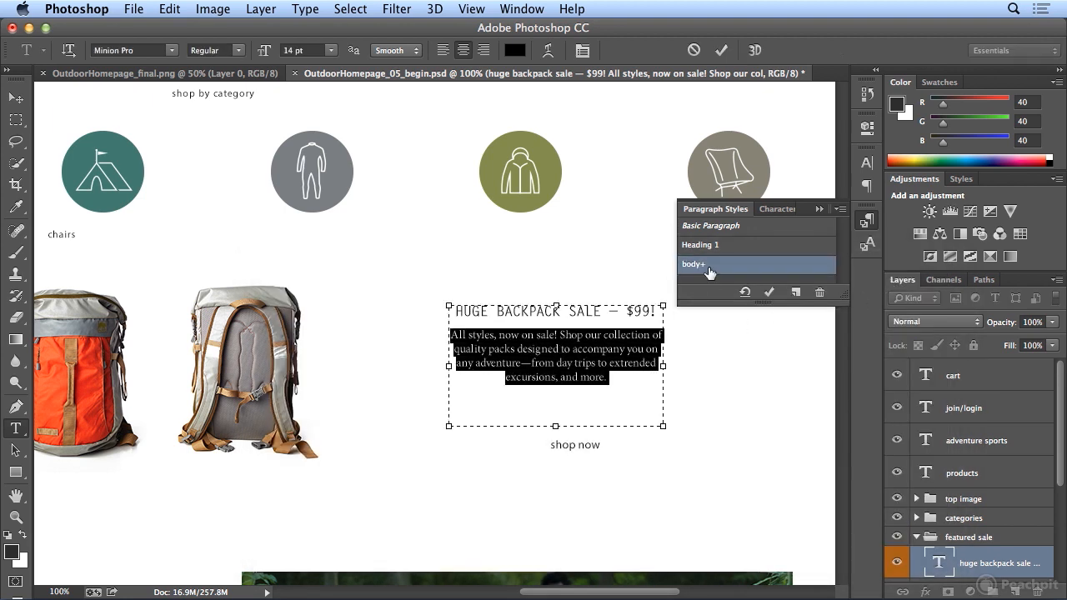
left_click(744, 293)
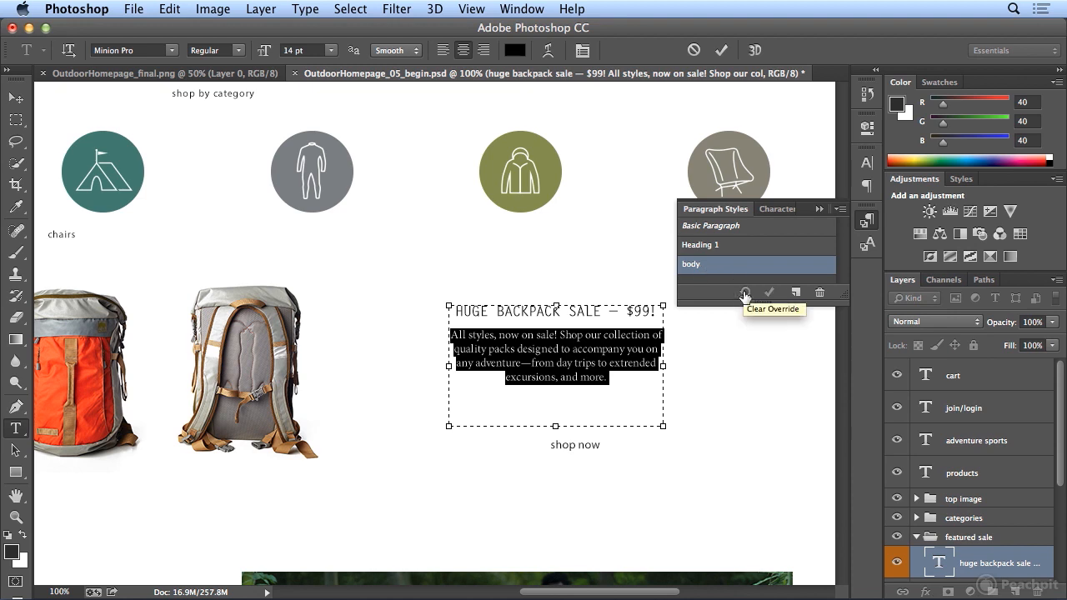
- Examine the body style's advanced character, indents and spacing, hyphenation, justification and composition options
double_click(741, 265)
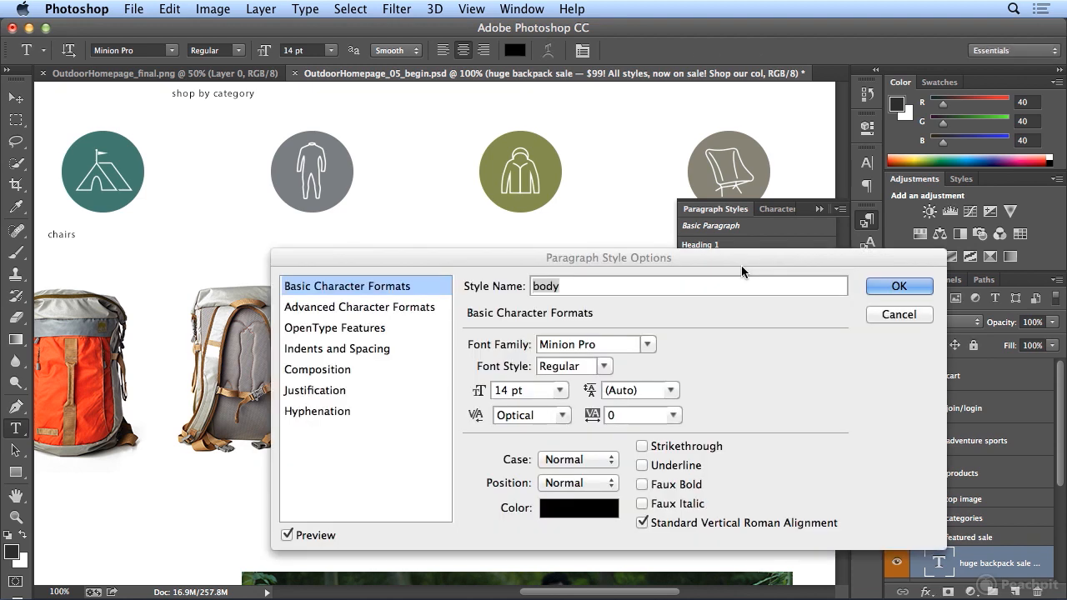
left_click(374, 308)
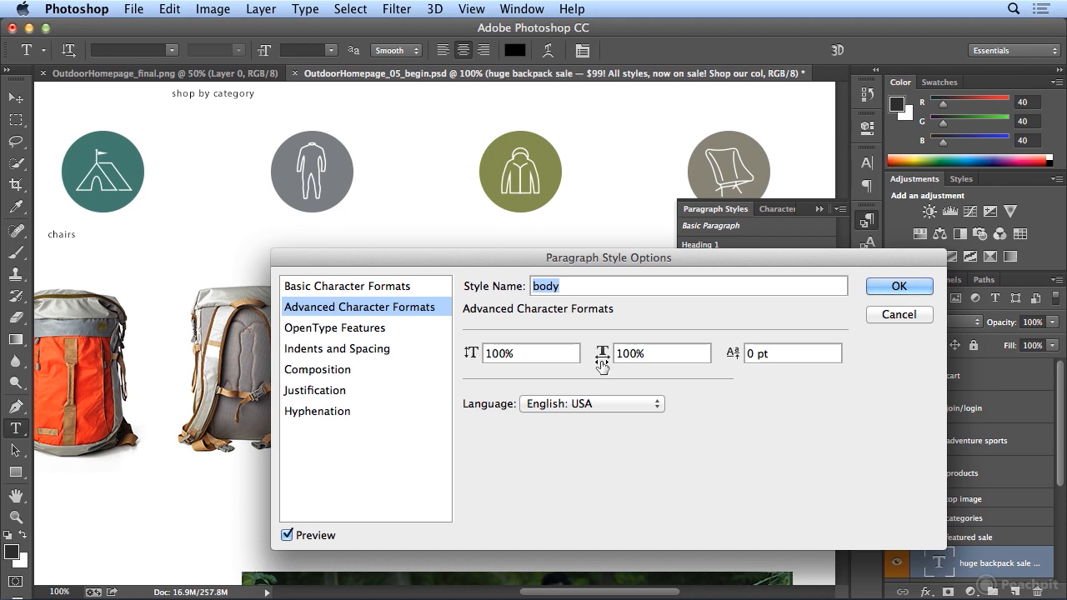
left_click(350, 348)
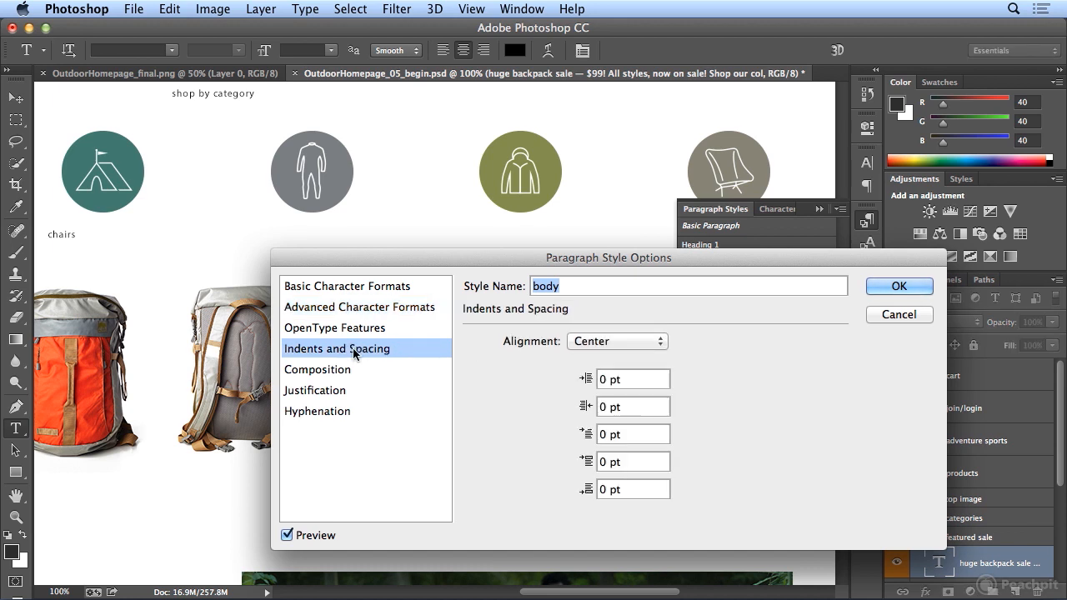
left_click(619, 343)
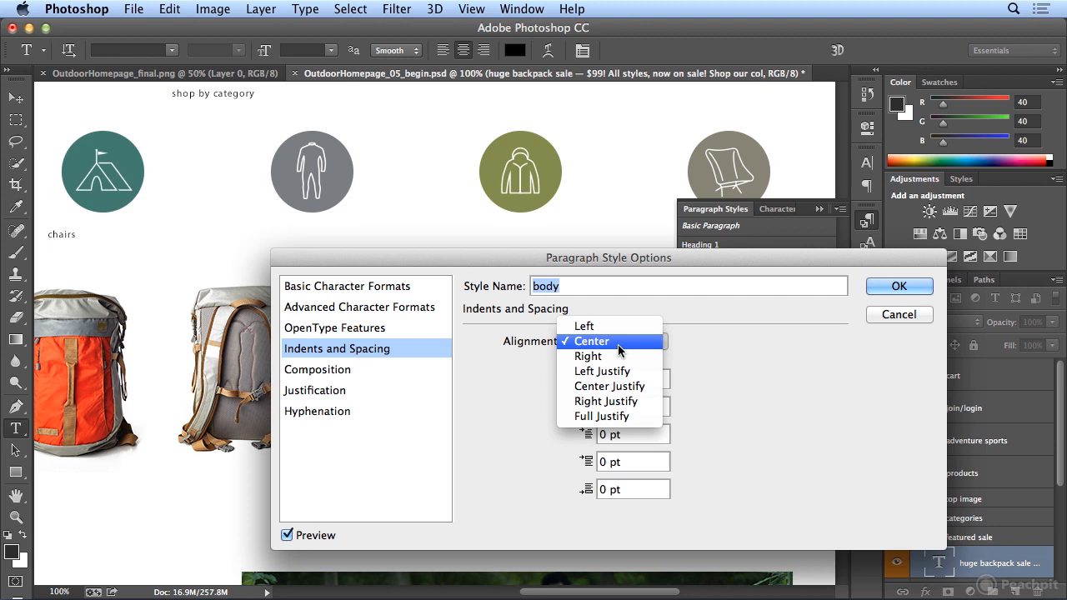
left_click(620, 344)
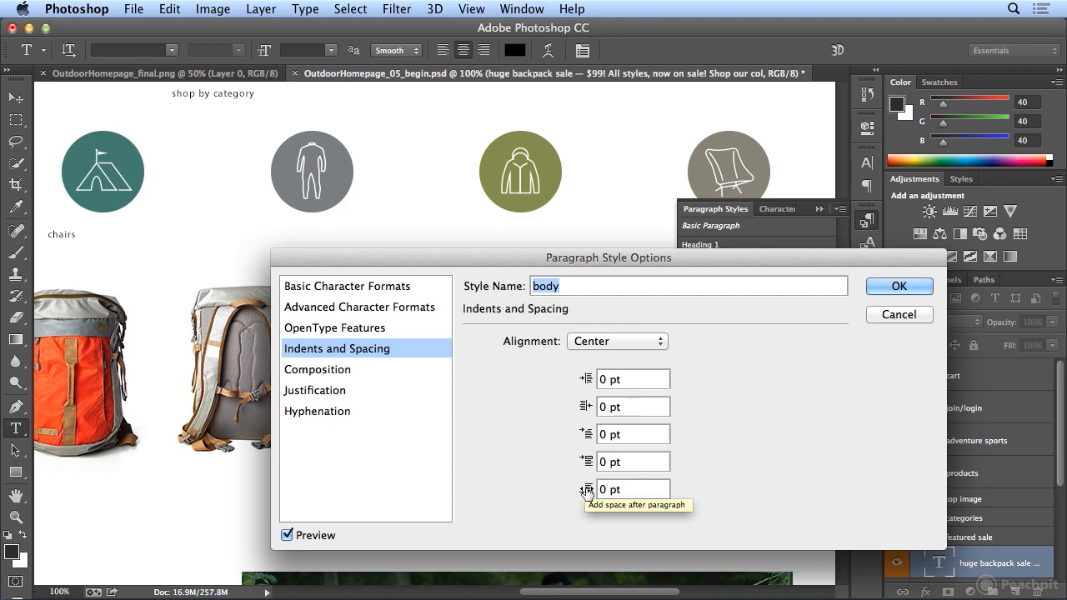
left_click(377, 414)
left_click(376, 396)
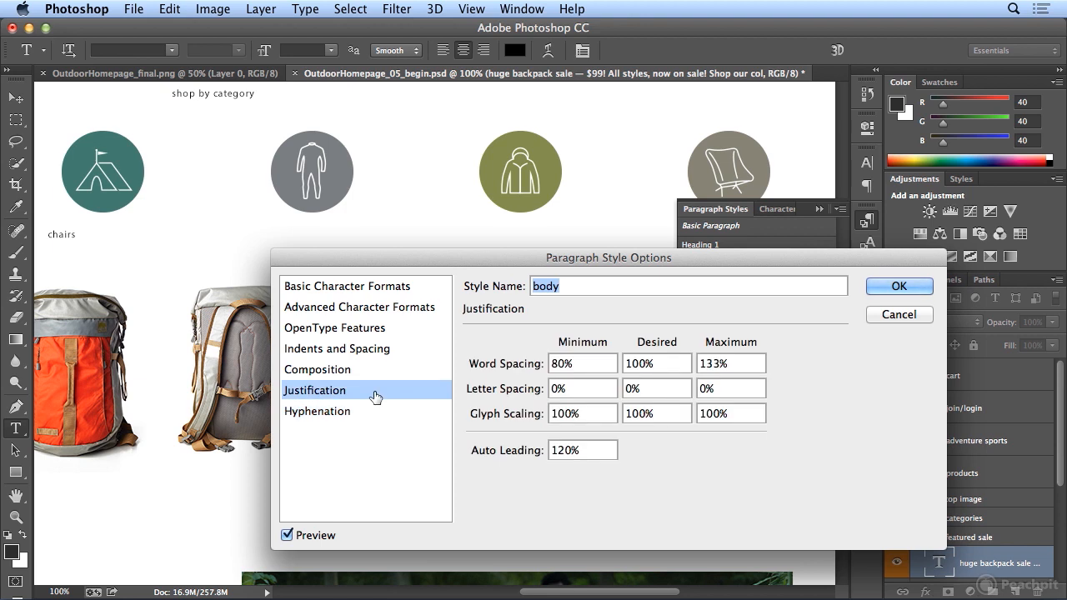
left_click(377, 371)
- Try Adobe Every-line Composer for the body style, return to Adobe Single-line Composer, and accept the style options
left_click_drag(531, 254, 484, 145)
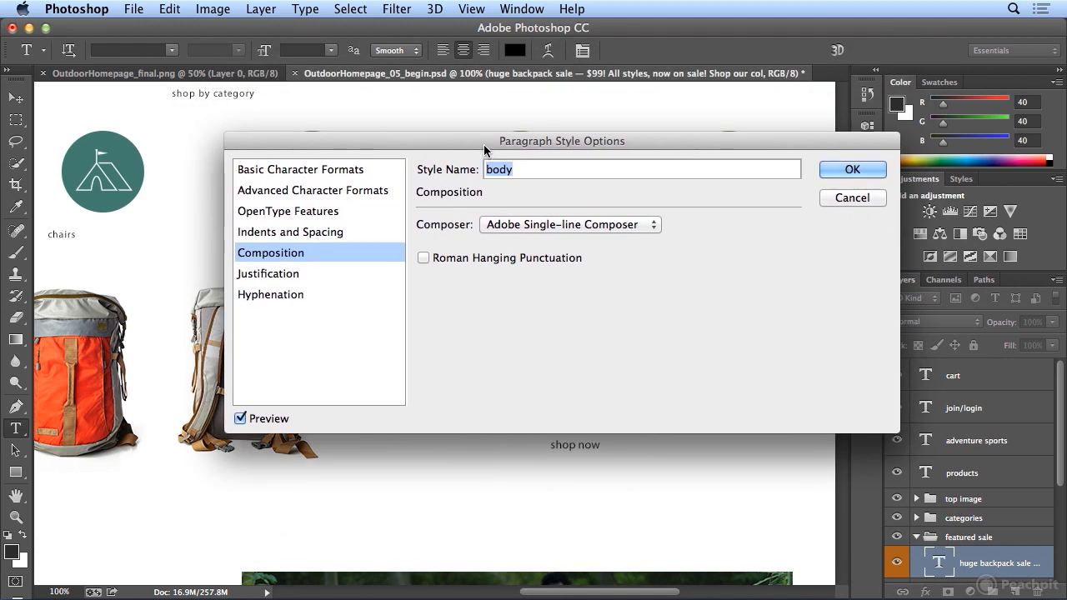
left_click_drag(655, 143, 660, 46)
left_click(610, 125)
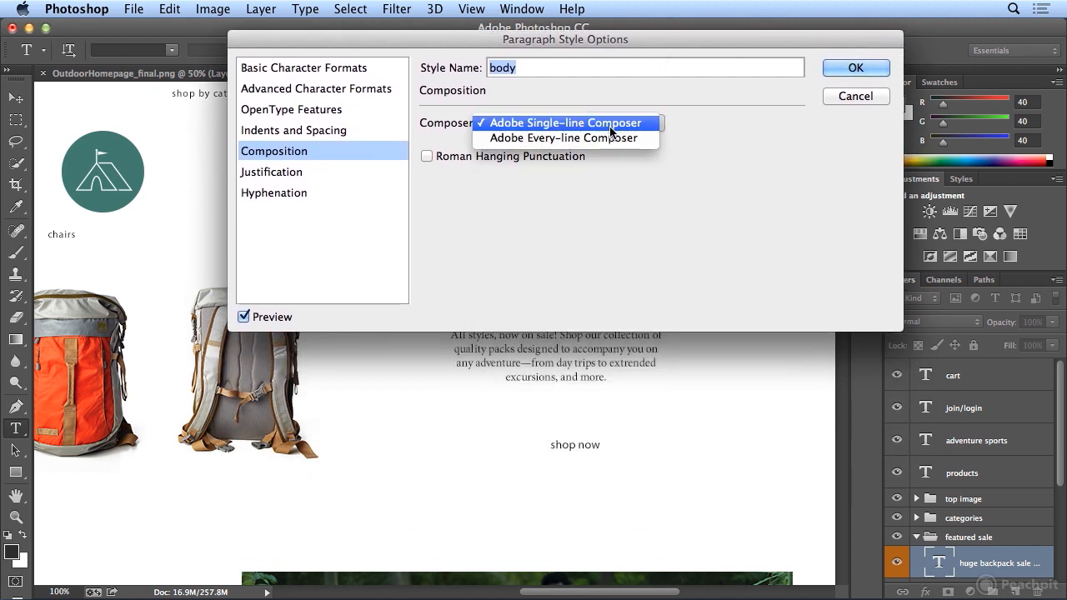
left_click(606, 137)
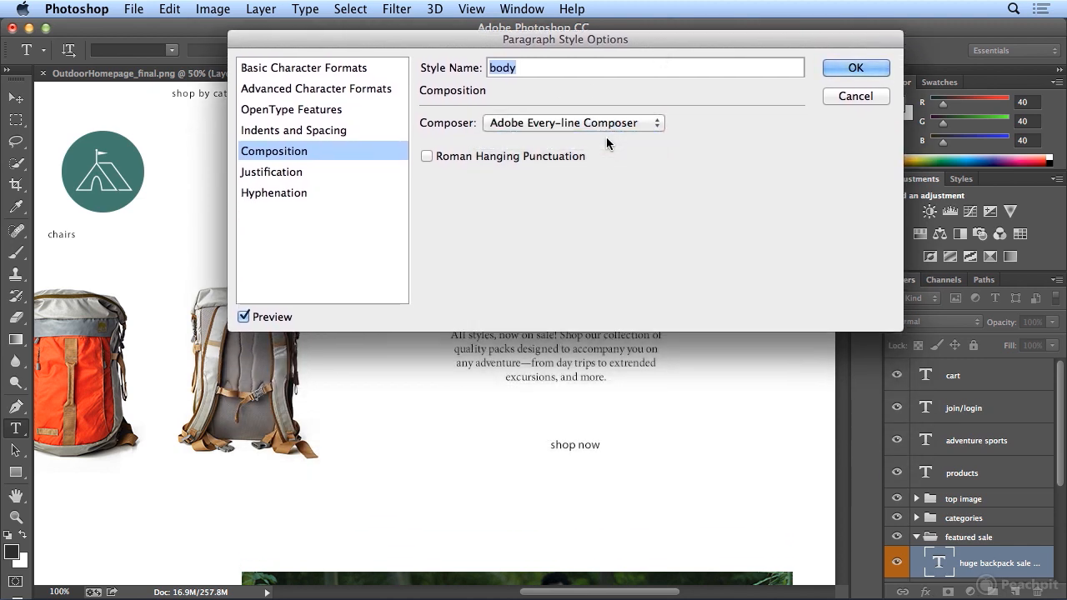
left_click(611, 124)
left_click(624, 107)
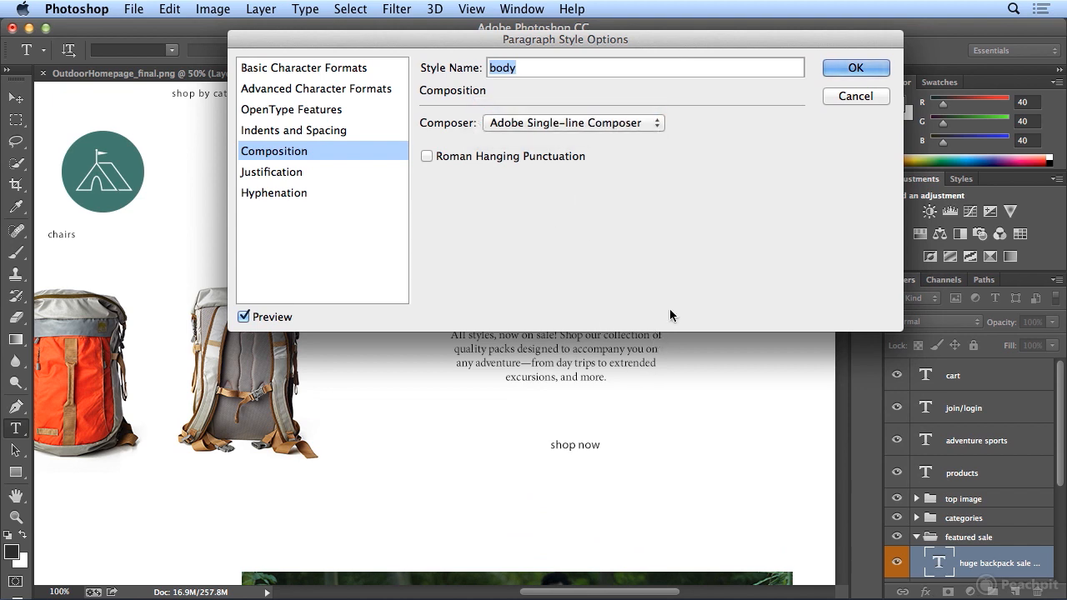
left_click(869, 69)
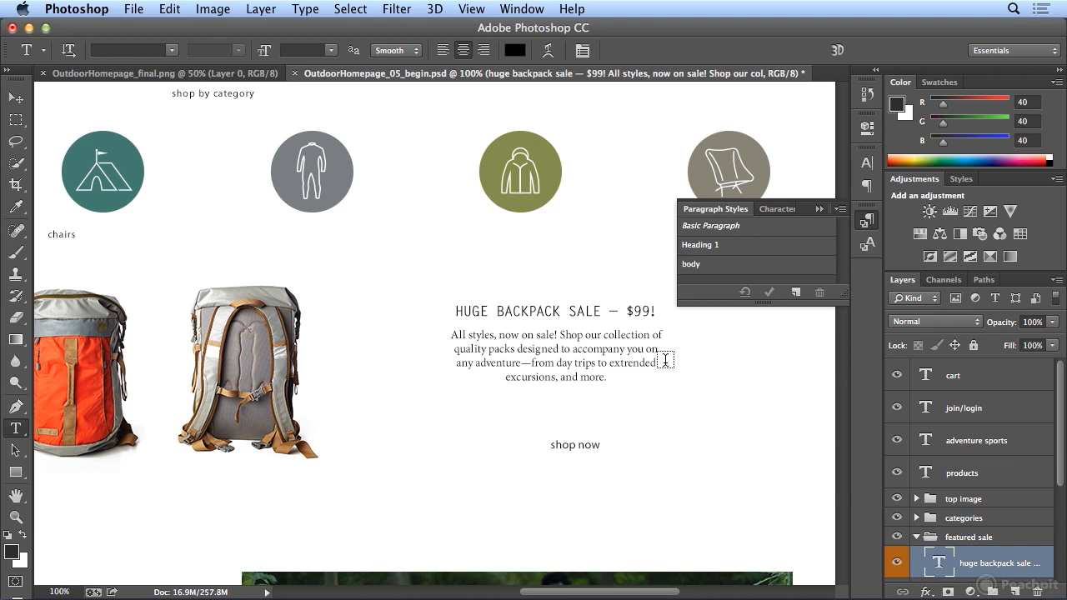
- Apply the Heading 1 style to the outdoor sports heading below the backpacks and clear its overrides
left_click_drag(618, 595, 517, 594)
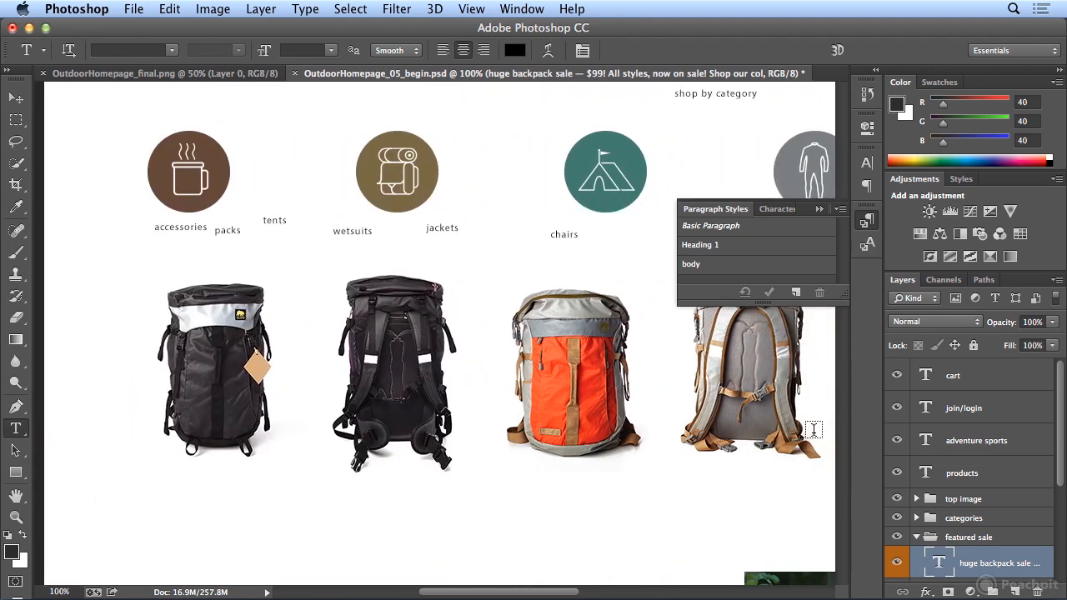
scroll(641, 396, "down", 5)
scroll(641, 395, "down", 3)
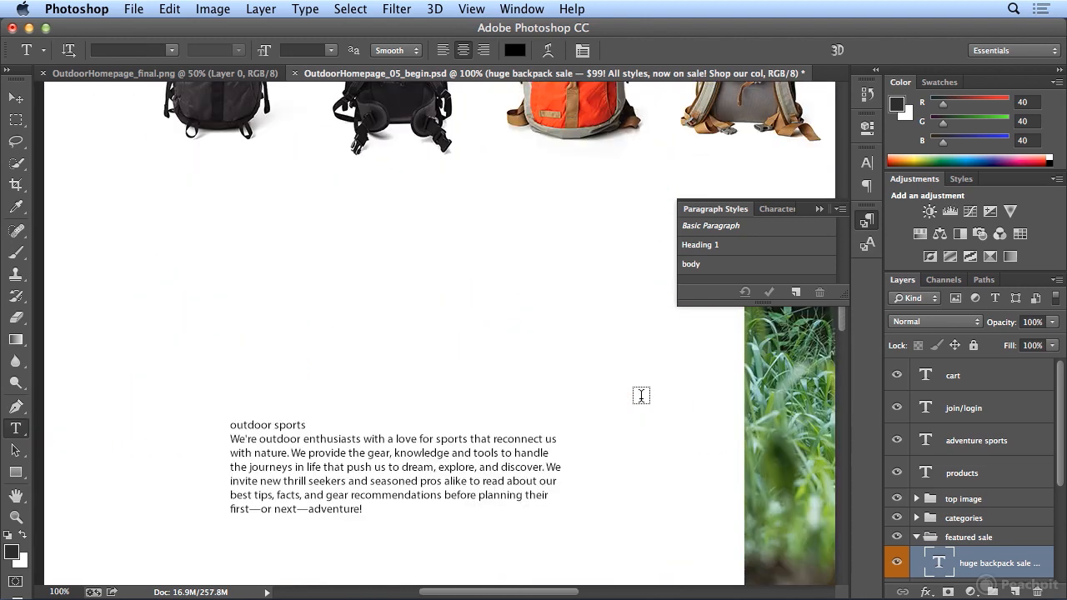
left_click(313, 446)
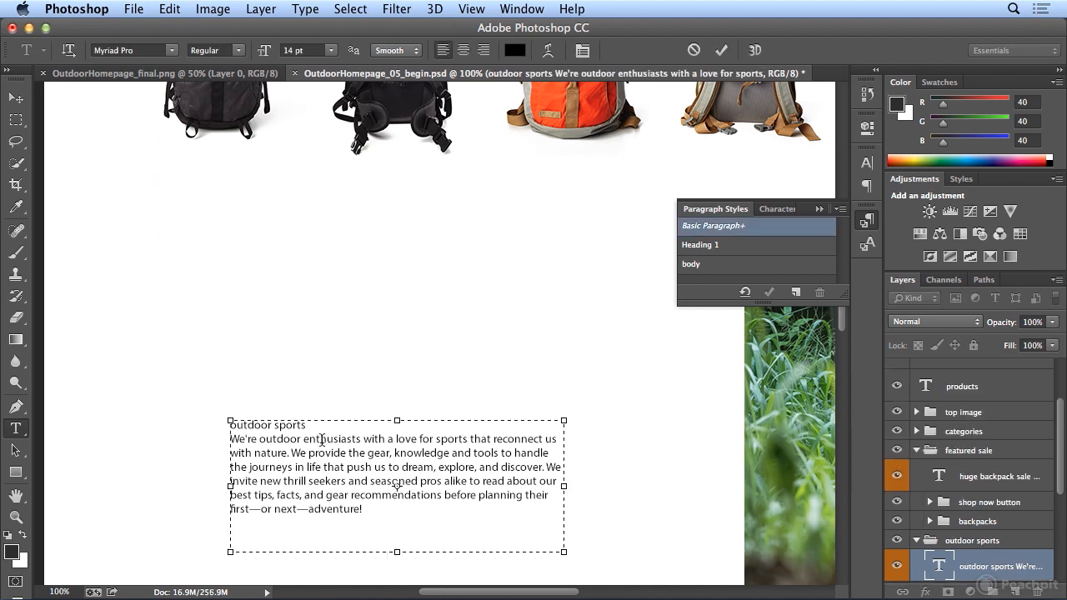
triple_click(265, 424)
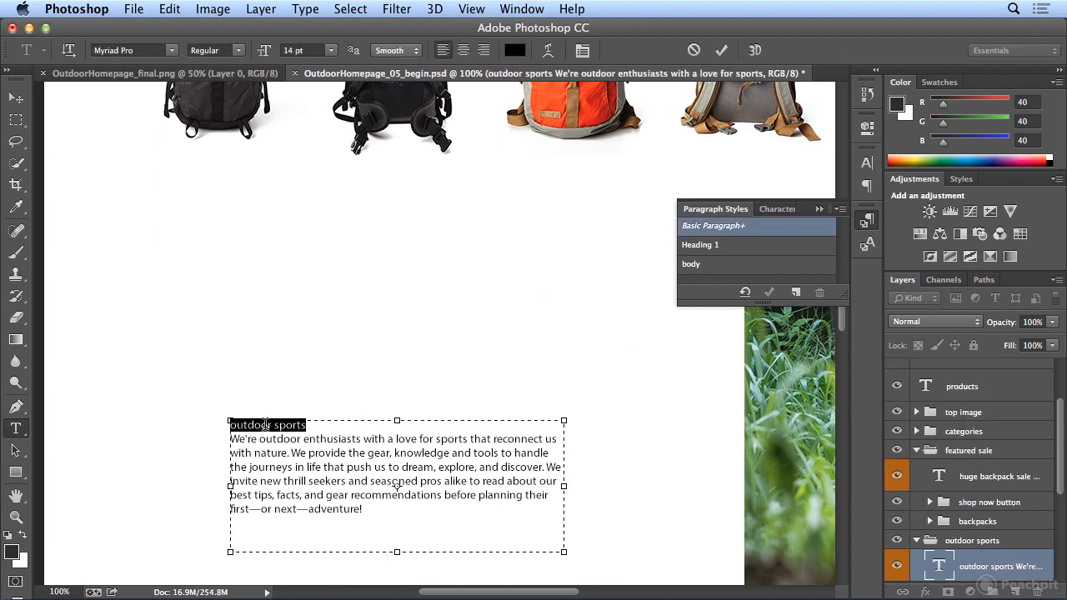
left_click(711, 247)
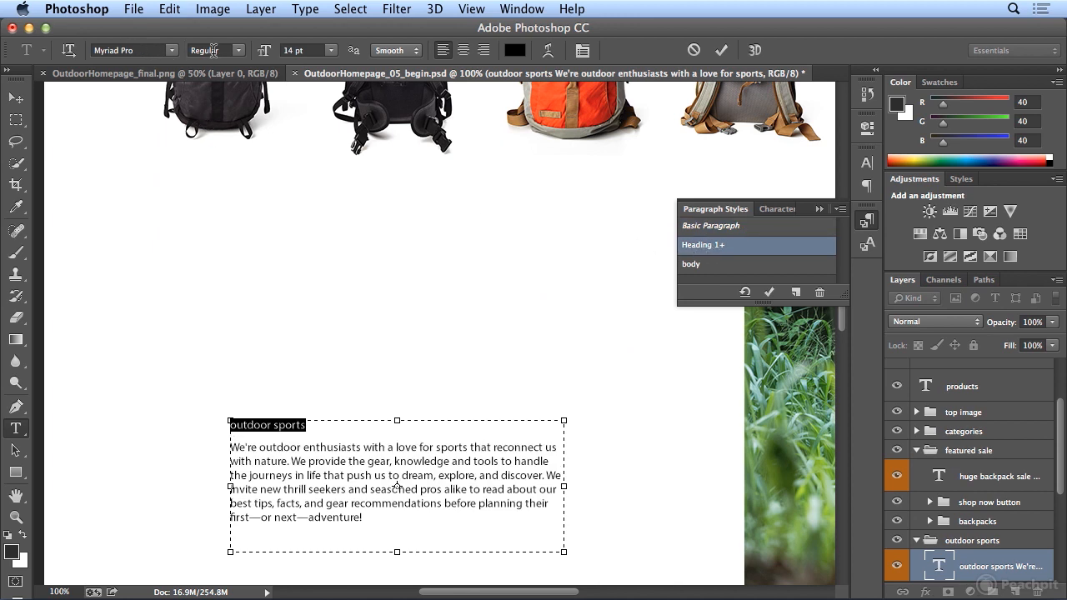
left_click(746, 292)
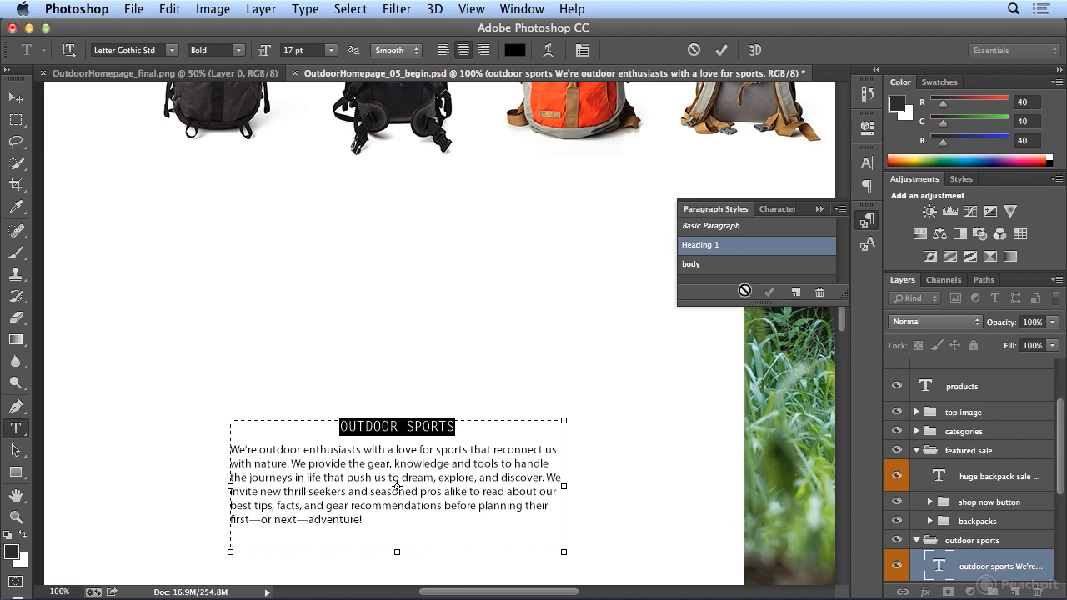
- Select the whole paragraph under the outdoor sports heading, apply the body style and clear its overrides
left_click(245, 464)
left_click_drag(236, 450, 206, 451)
double_click(276, 452)
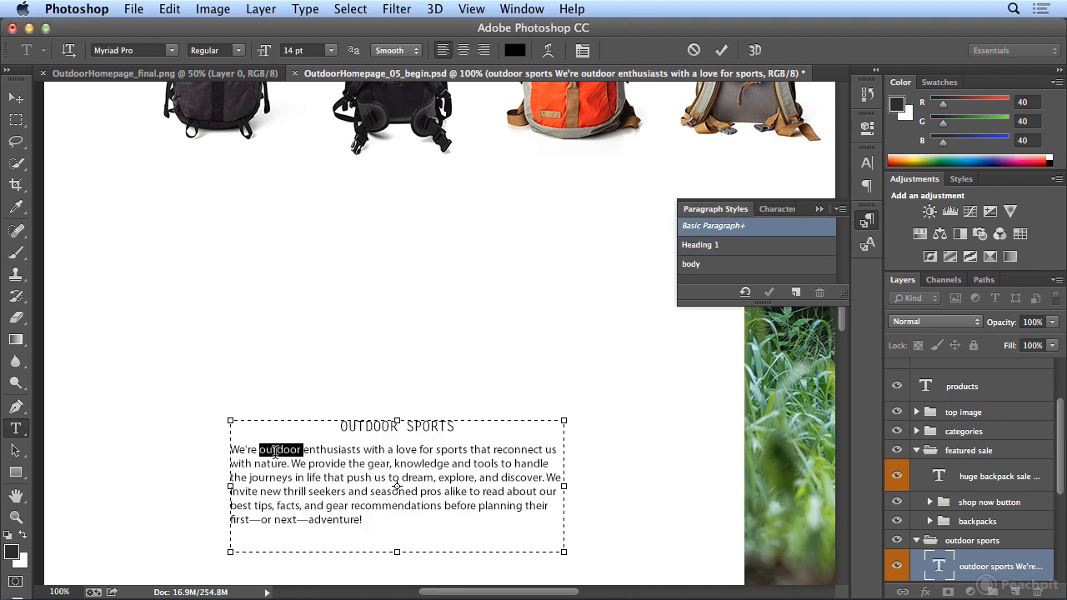
triple_click(275, 452)
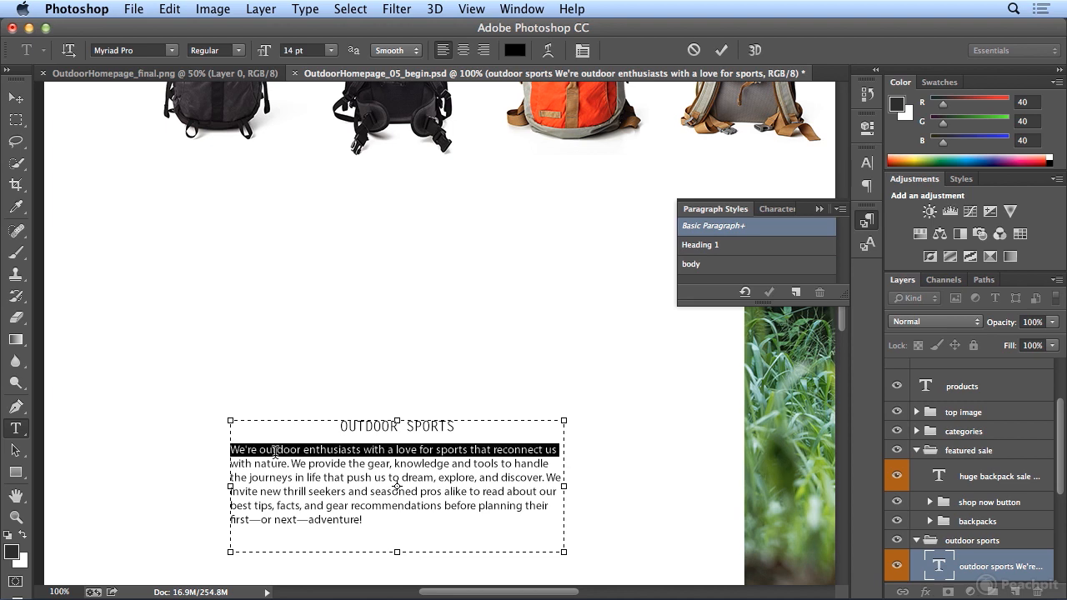
left_click(276, 452)
left_click(276, 452)
left_click(275, 452)
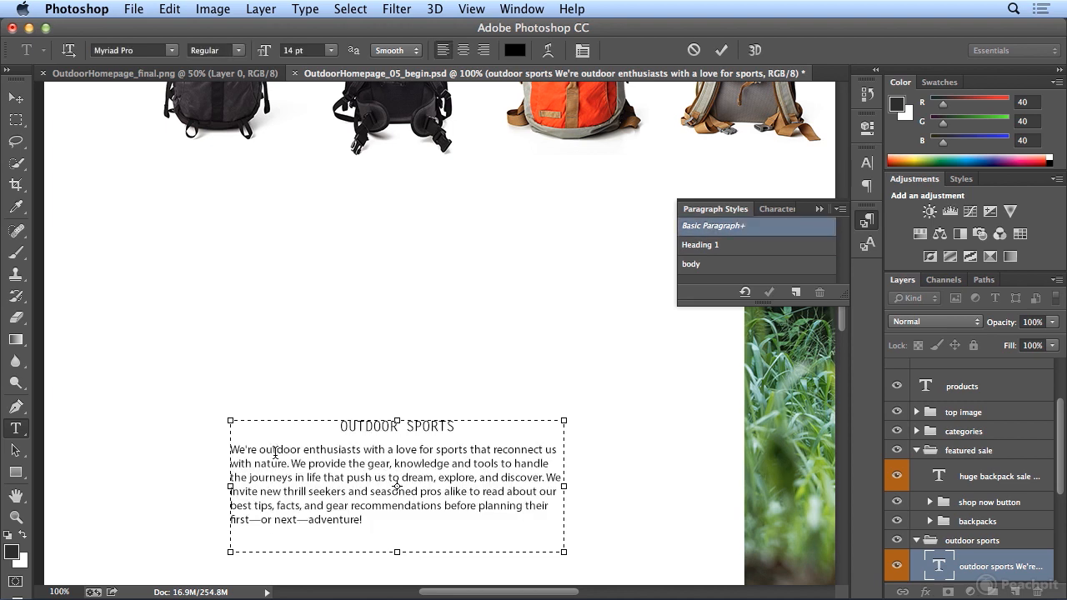
double_click(276, 451)
left_click(275, 452)
left_click(275, 452)
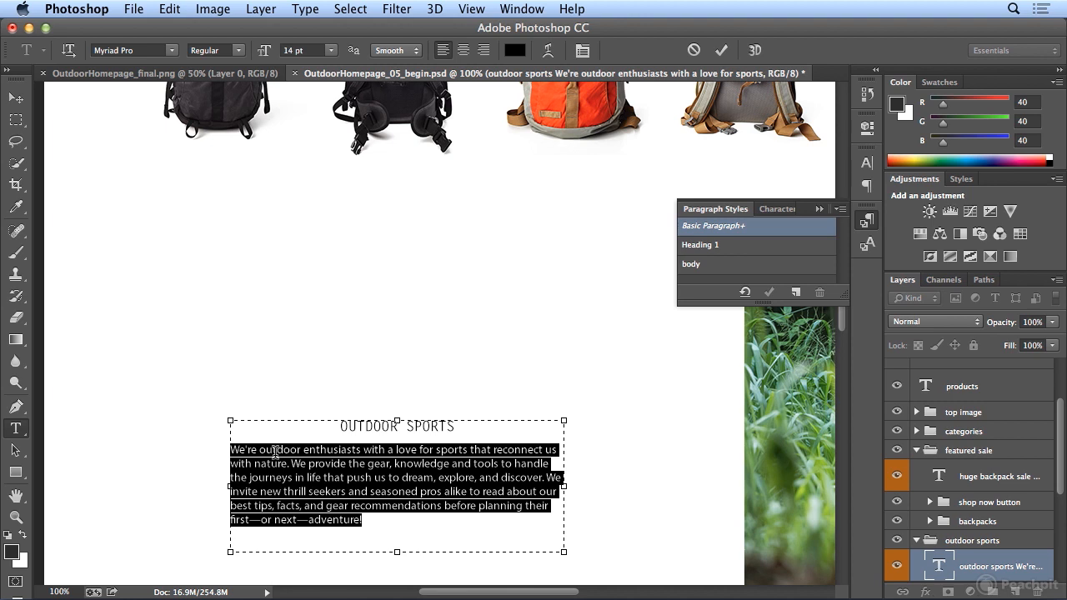
left_click(719, 268)
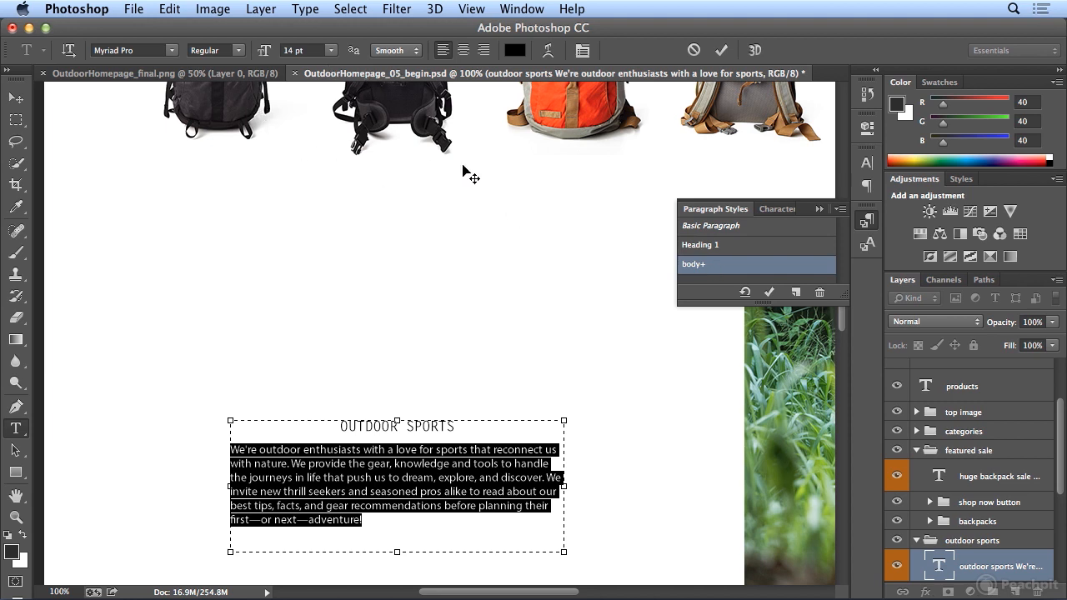
left_click(745, 293)
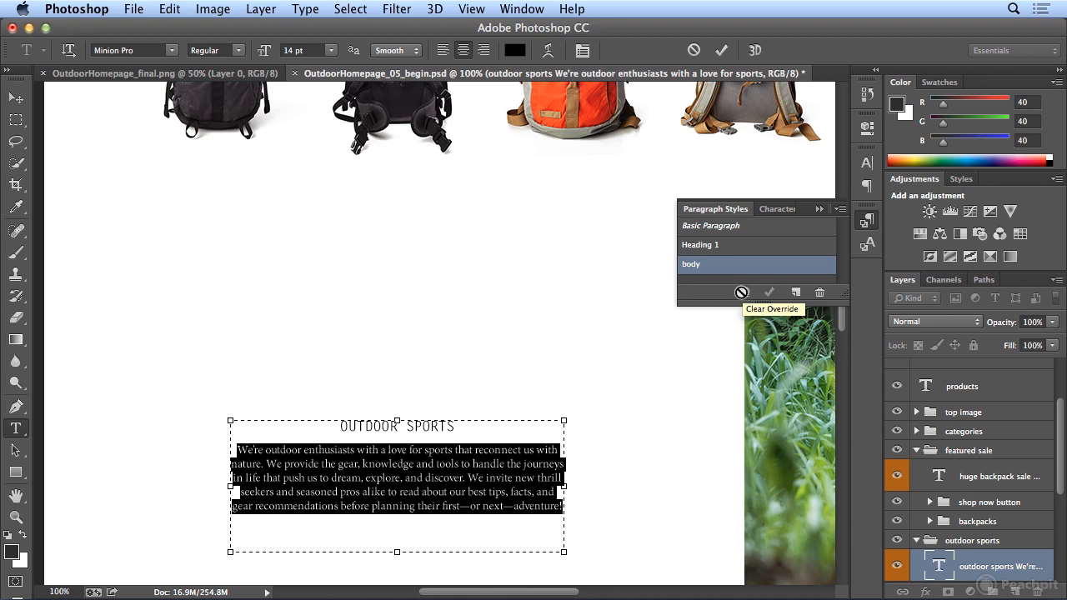
- Commit the outdoor sports text, then apply Heading 1 to the "download the pluralist app" heading and clear its overrides
left_click_drag(841, 320, 847, 409)
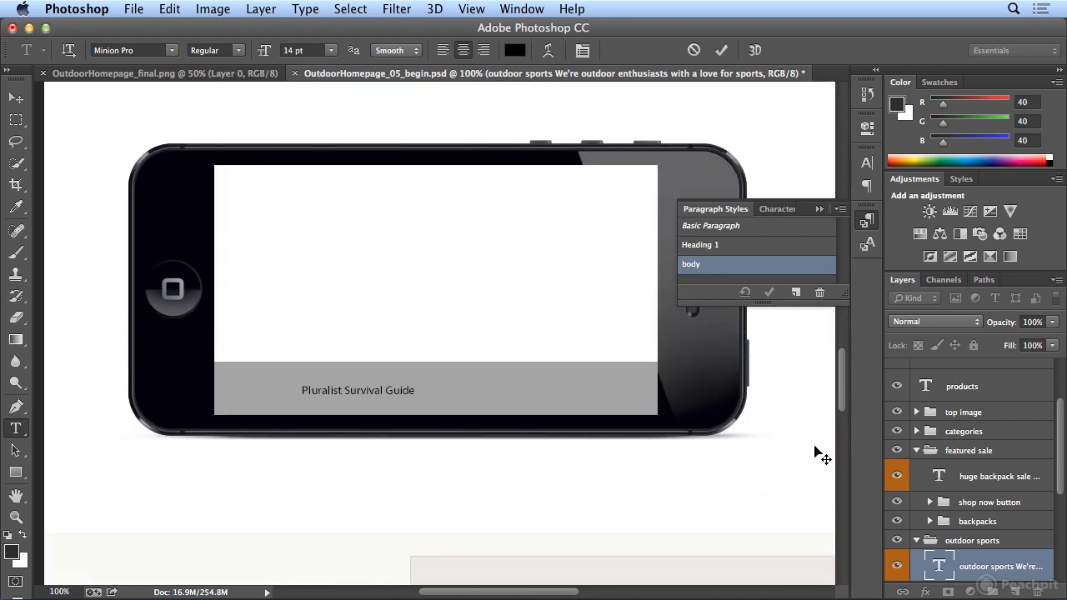
left_click_drag(550, 592, 656, 596)
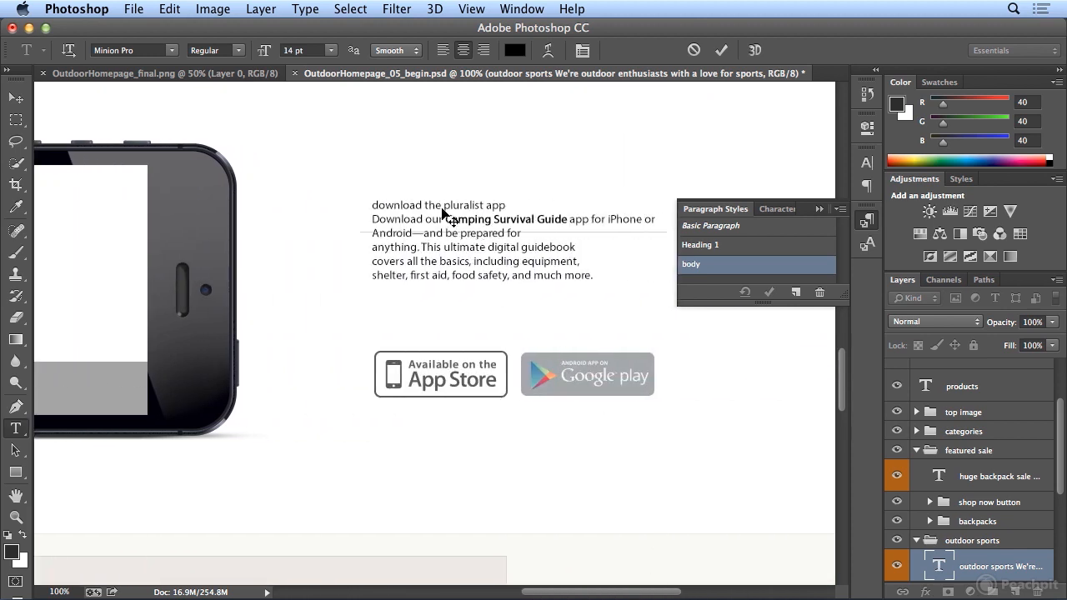
left_click(721, 52)
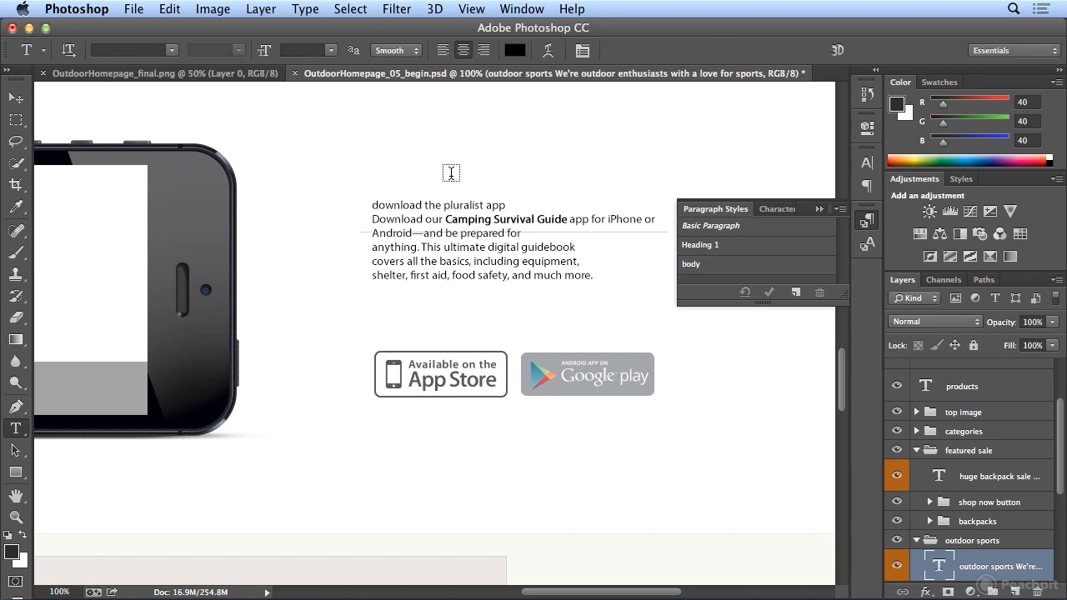
triple_click(421, 204)
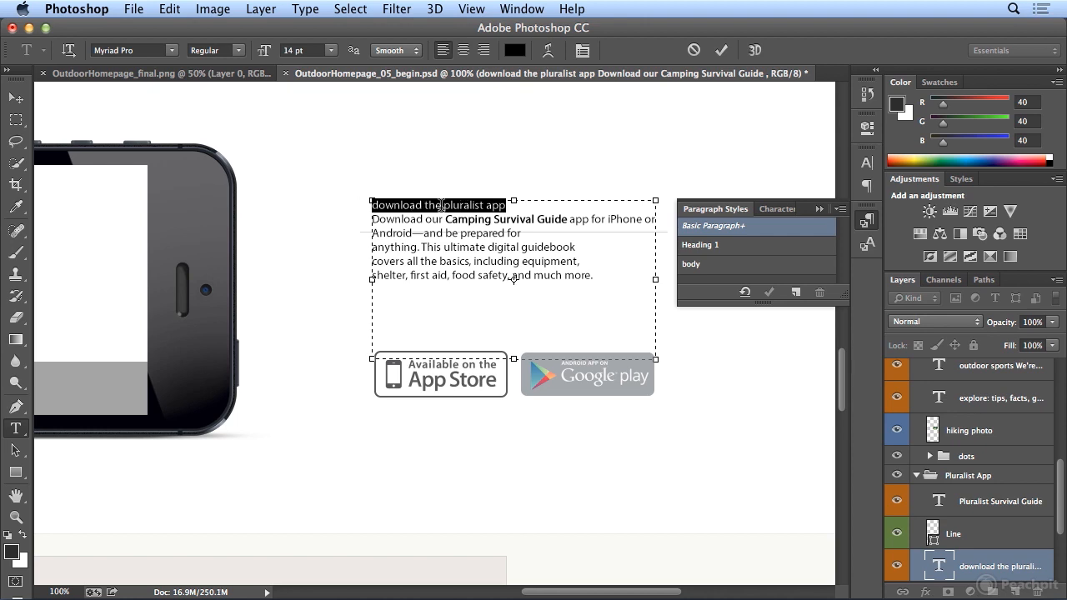
left_click(751, 247)
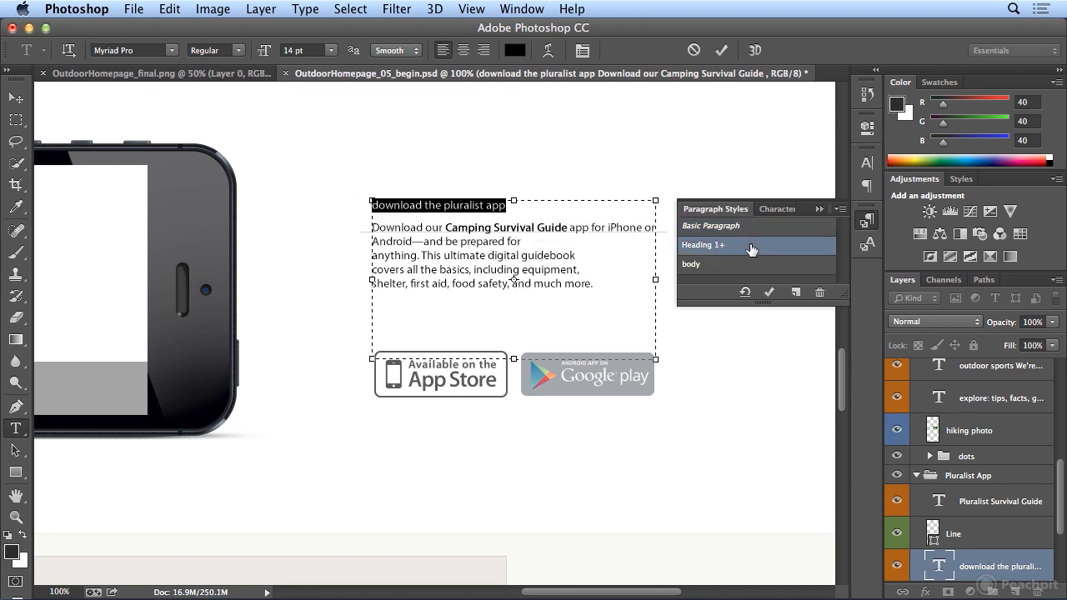
left_click(745, 292)
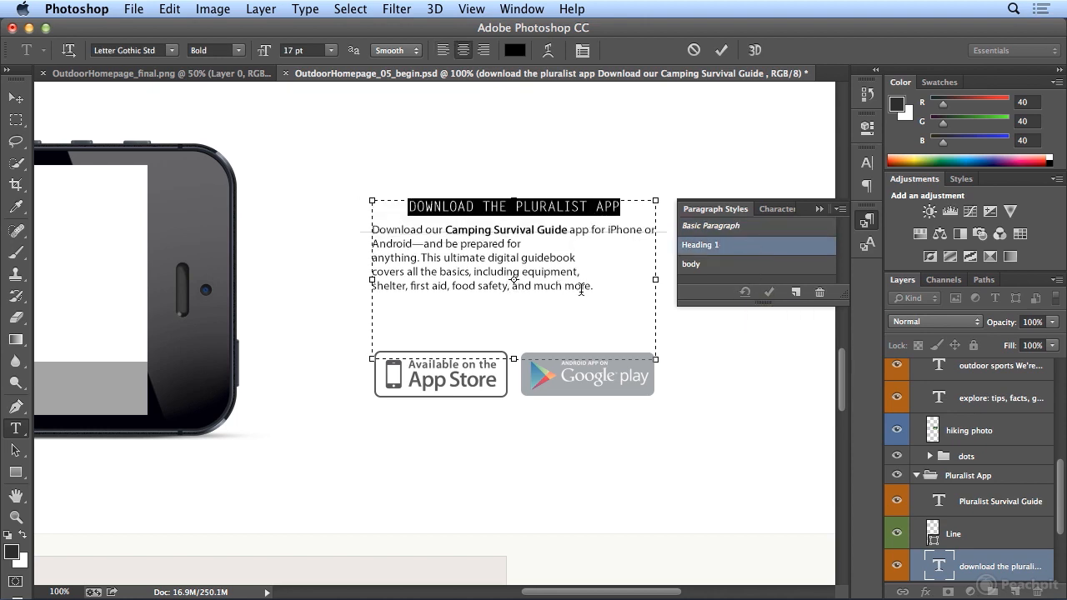
- Select the full description under the pluralist app heading, apply the body style and clear its overrides
triple_click(546, 286)
left_click_drag(597, 288, 370, 233)
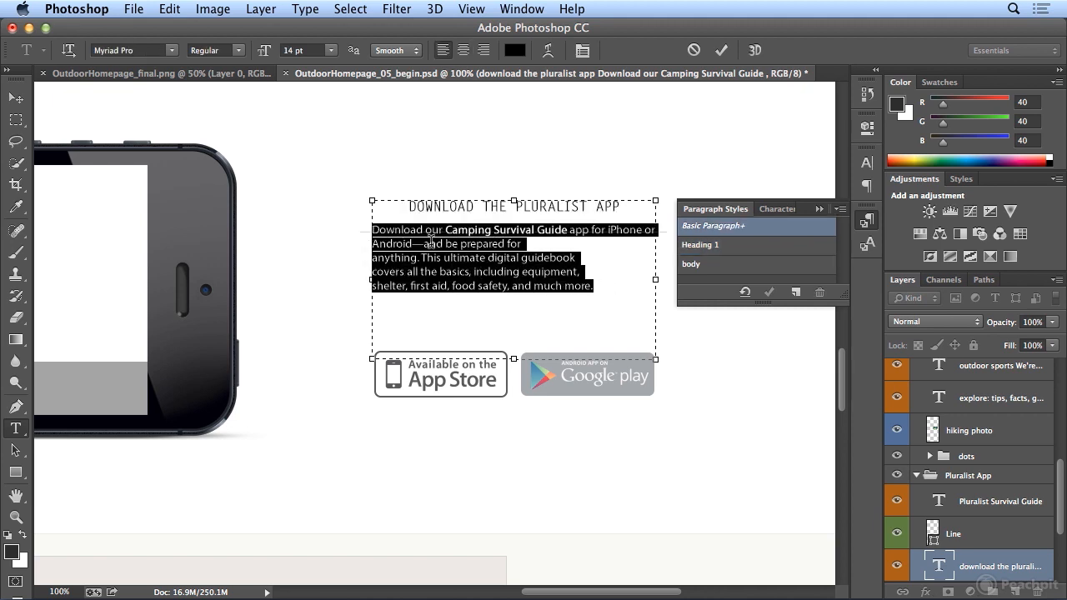
left_click(725, 267)
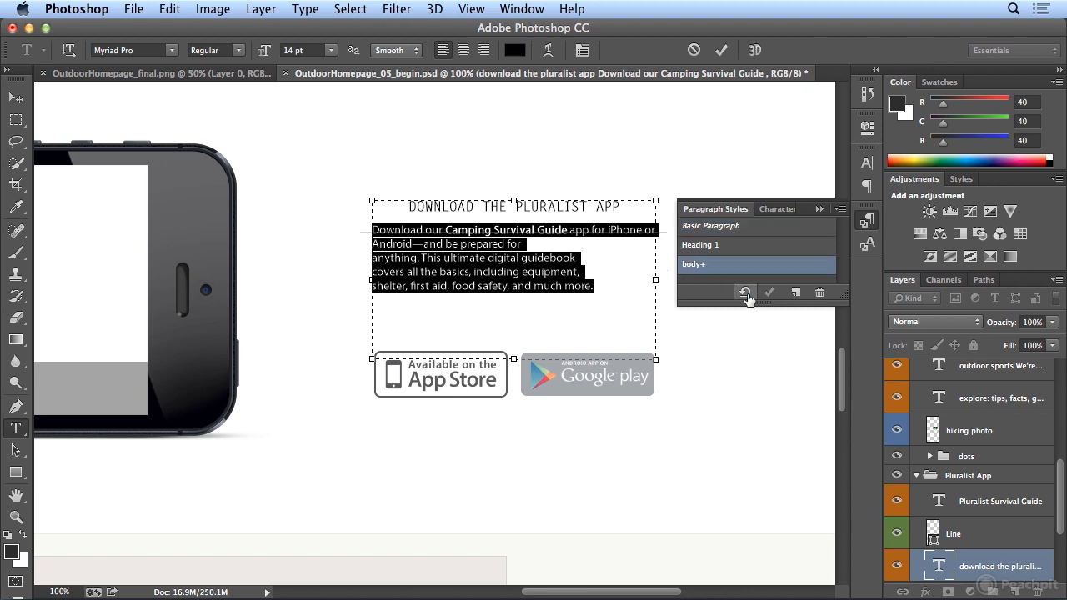
left_click(746, 294)
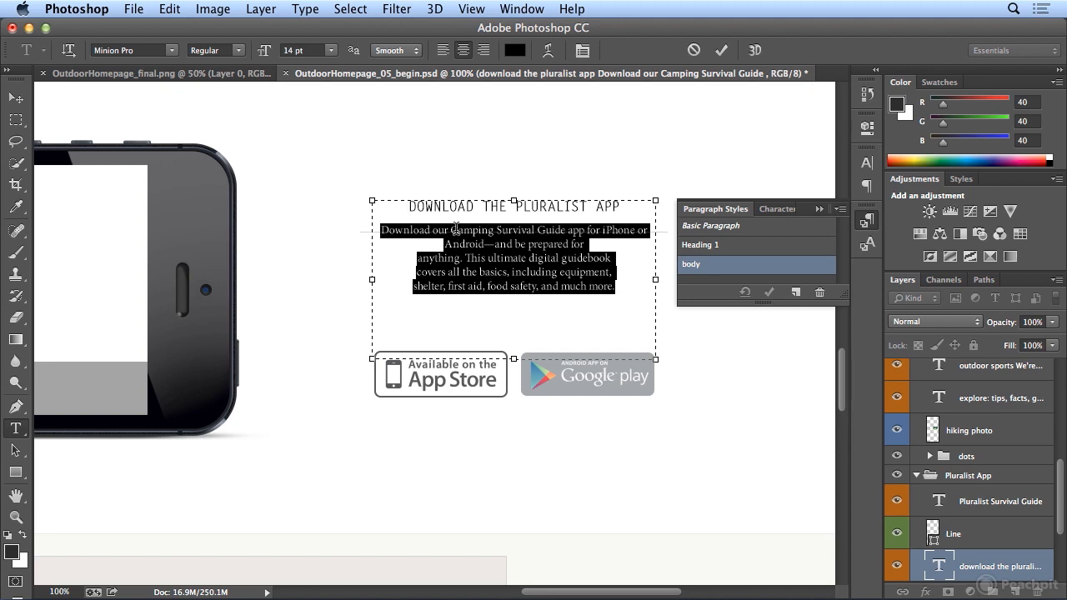
- Select "Camping Survival Guide" in the pluralist app description, create a new character style and open its options
left_click(457, 229)
left_click_drag(453, 230, 566, 236)
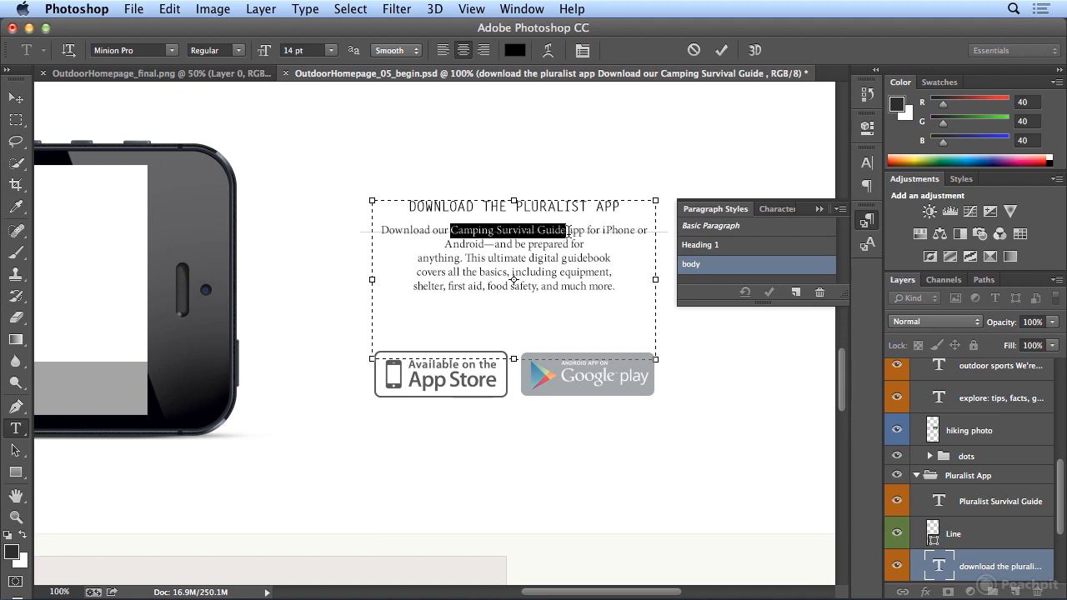
left_click(782, 210)
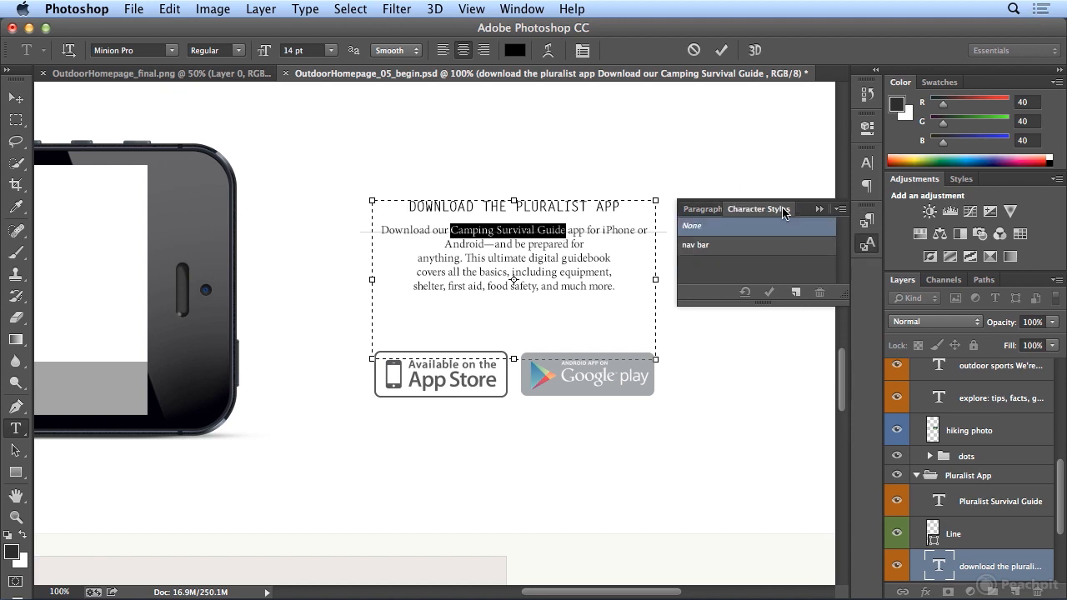
left_click(843, 209)
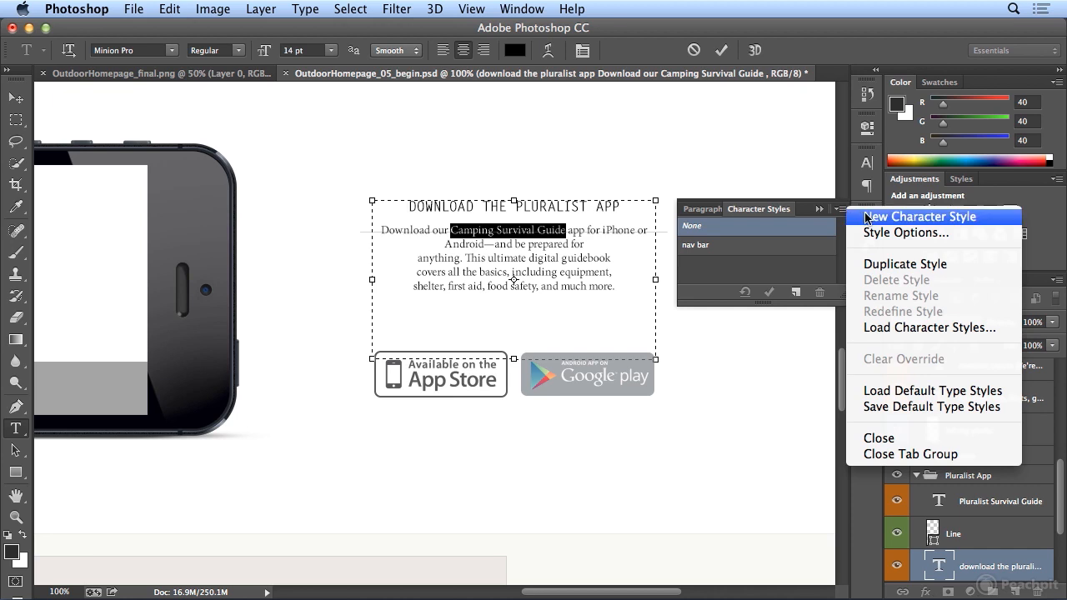
left_click(867, 217)
double_click(766, 263)
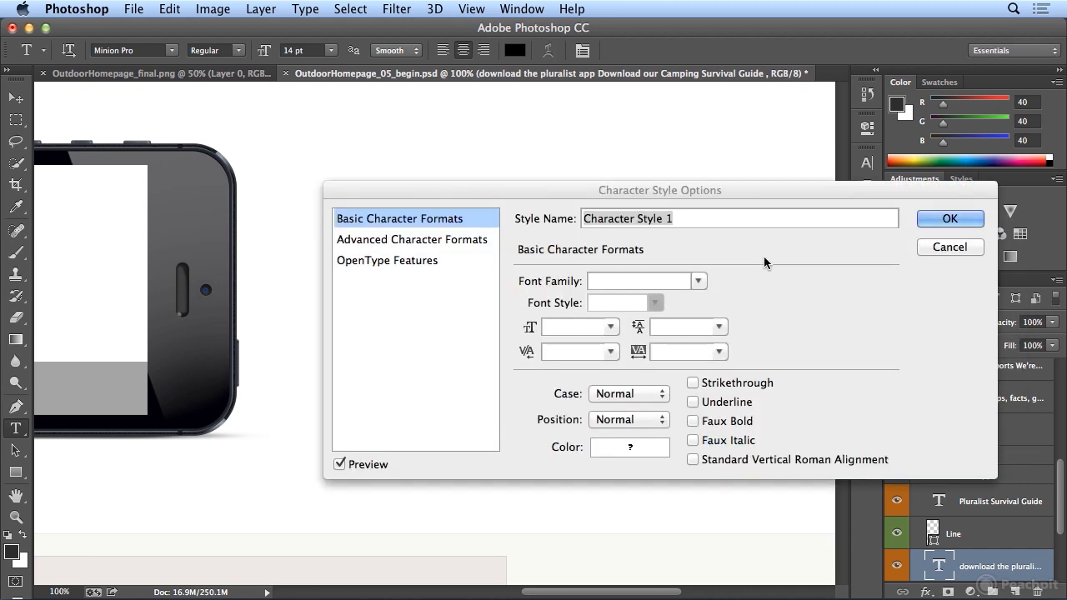
- Name the new character style "bold"
type("body bold")
left_click_drag(670, 192, 712, 286)
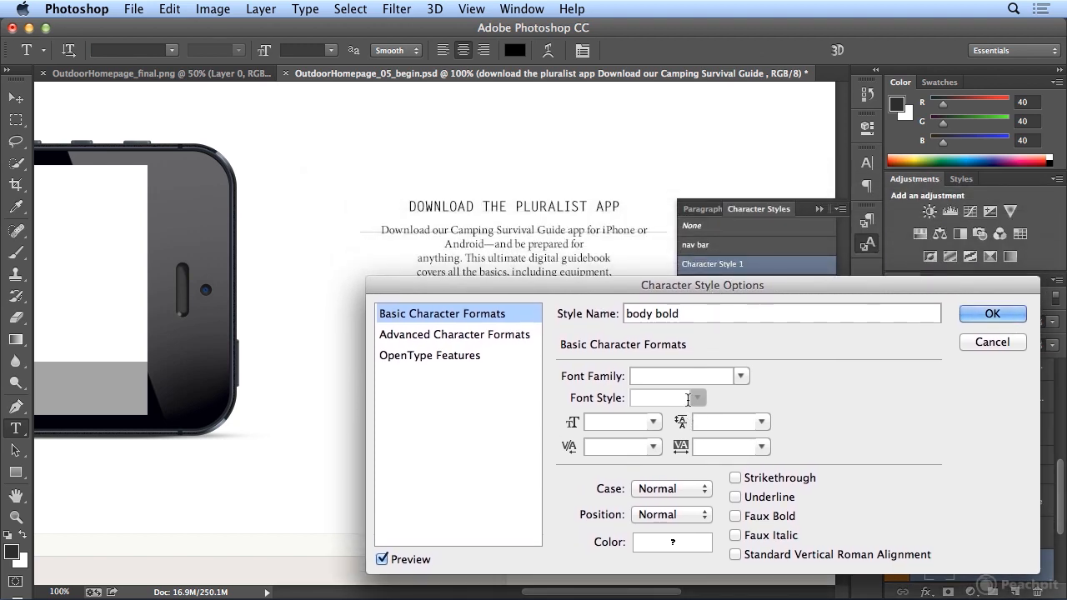
left_click_drag(655, 314, 628, 314)
key("BackSpace")
key("Delete")
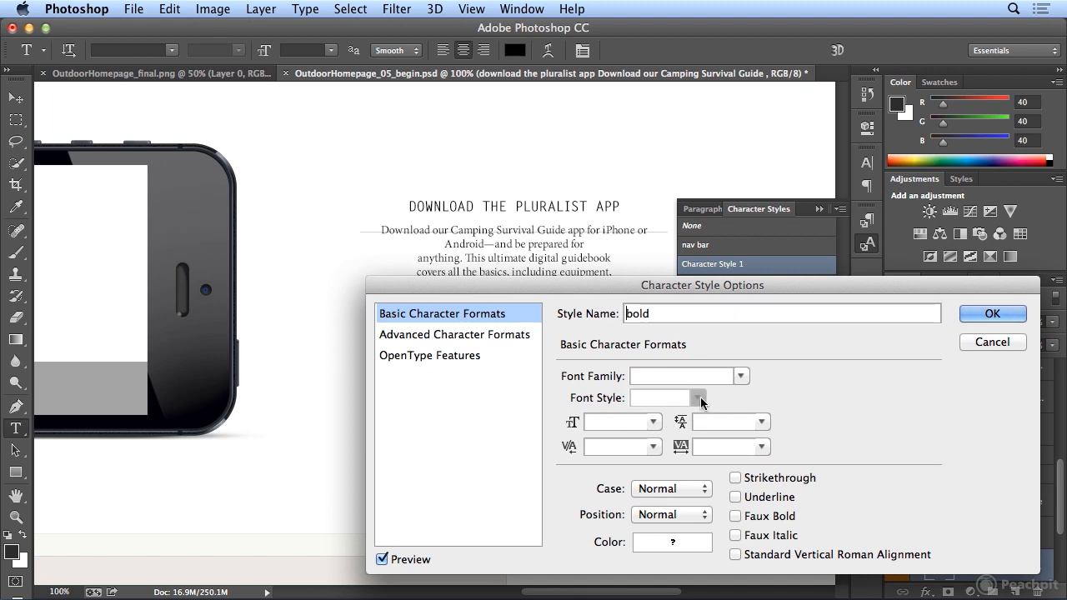
- Set the character style's font to Minion Pro Bold and extend its name to "Minion Pro bold"
left_click(740, 376)
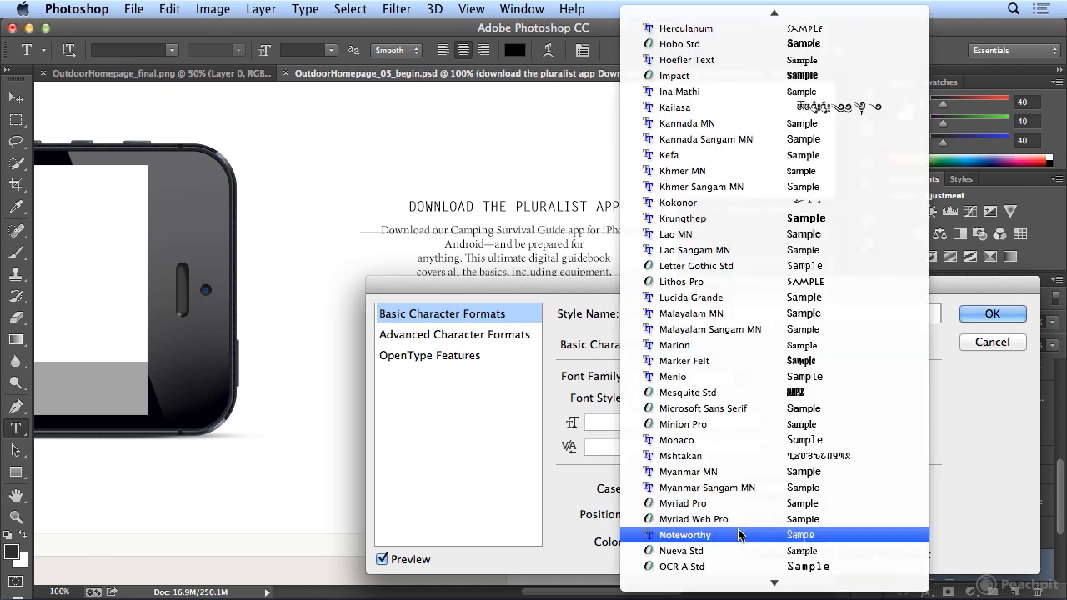
left_click(723, 425)
left_click(698, 399)
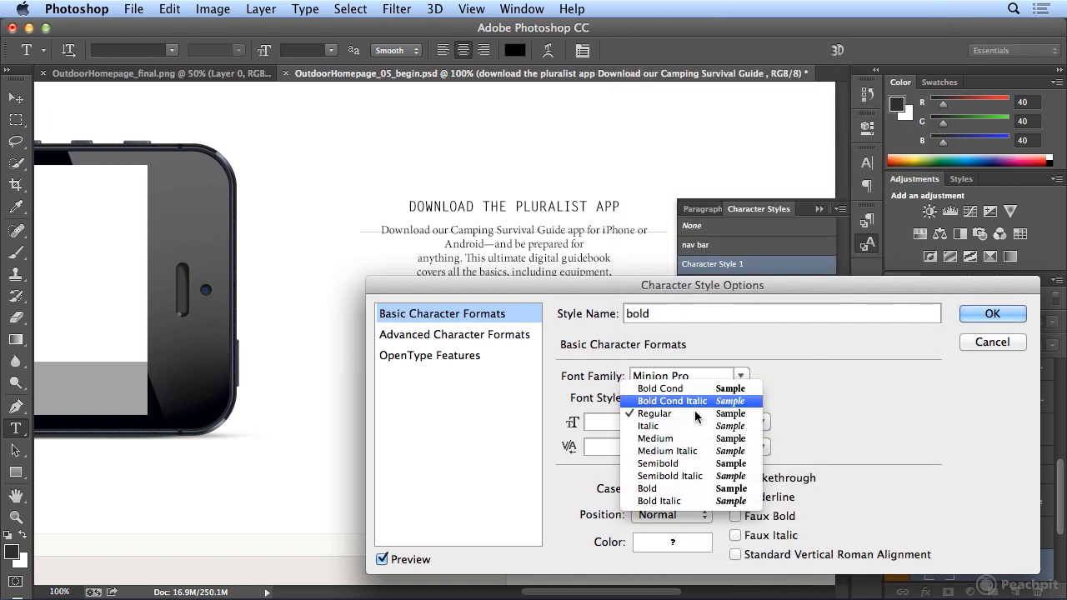
left_click(680, 488)
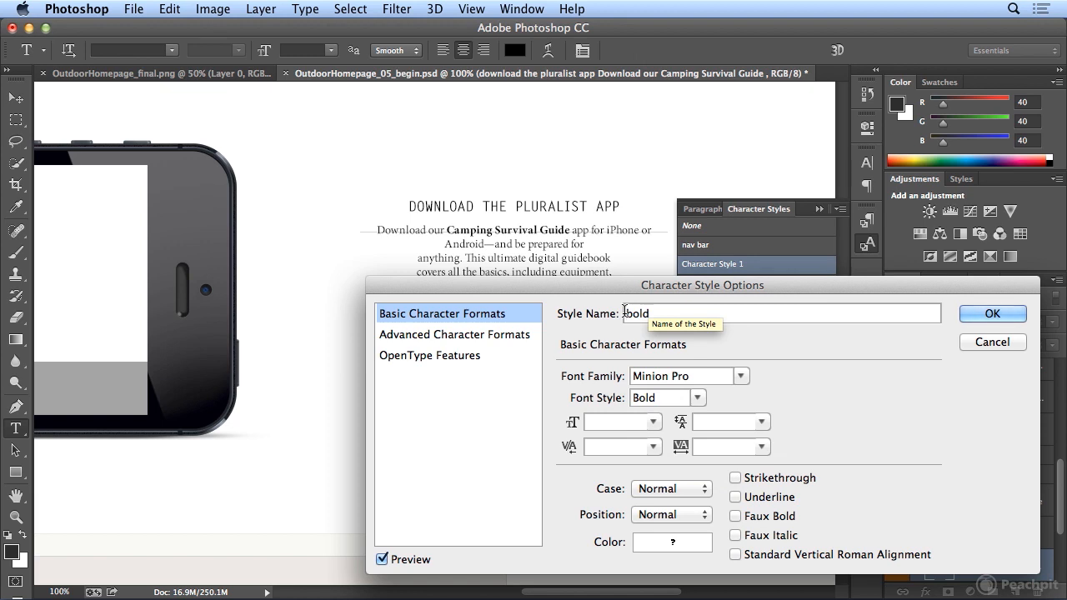
type("Minion Pr")
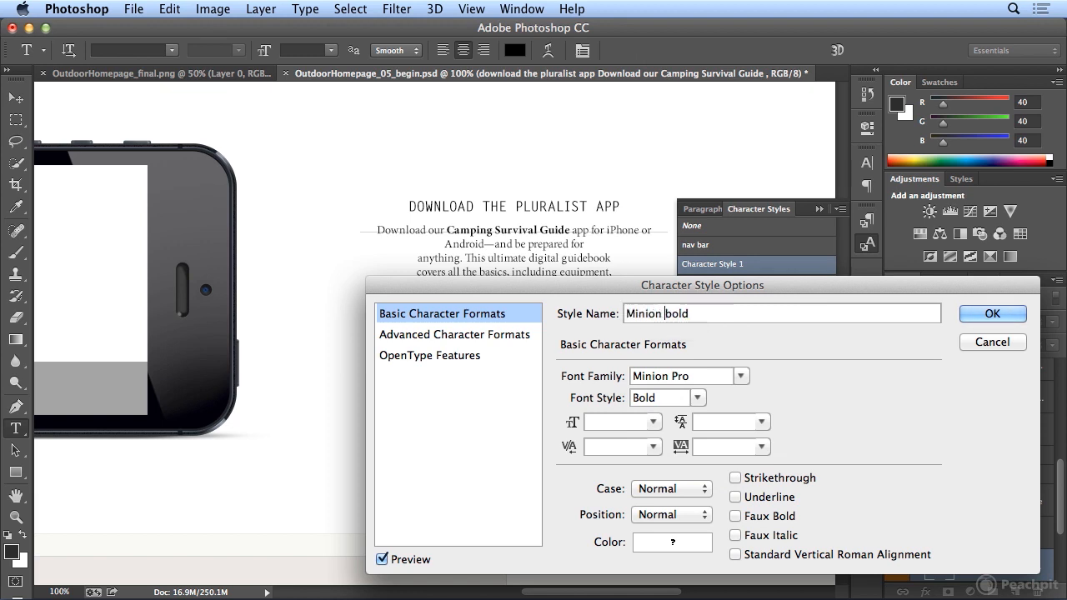
type("o")
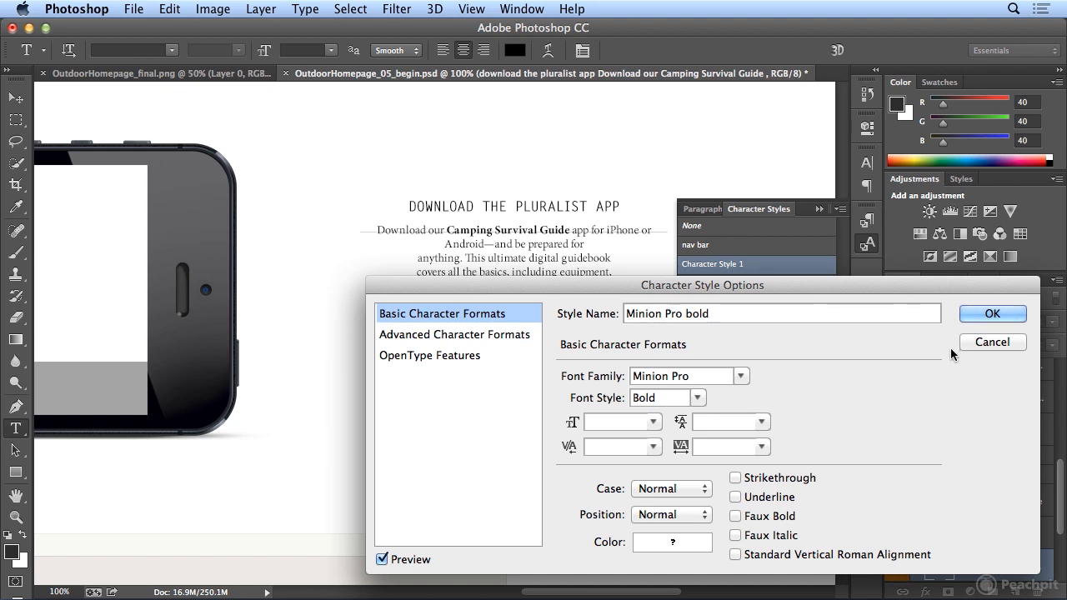
left_click(996, 312)
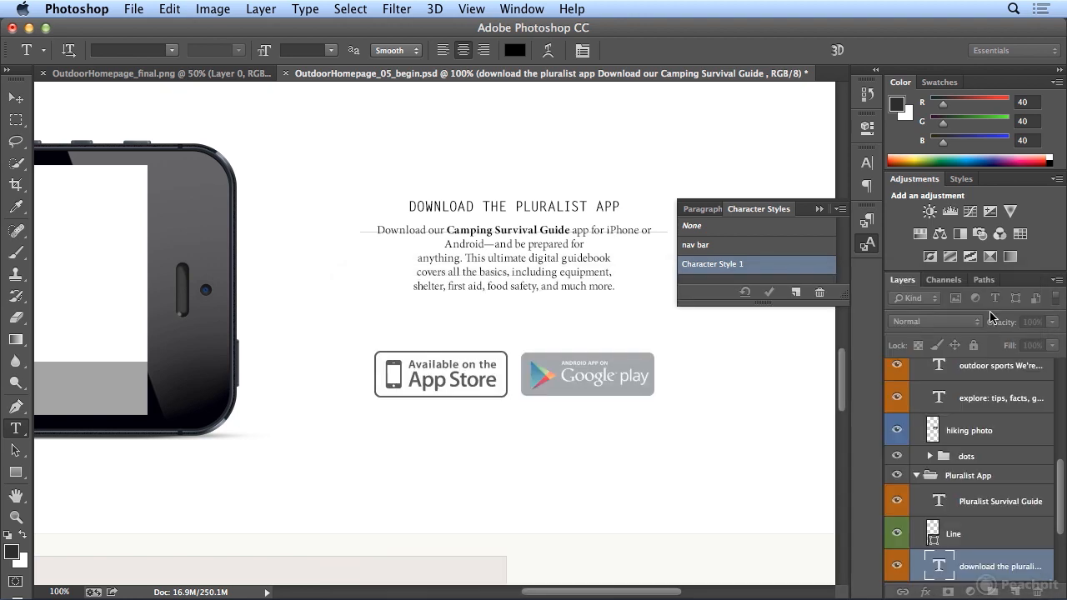
- Try the Minion Pro bold character style on the word "prepared" and set the word back to None
double_click(547, 243)
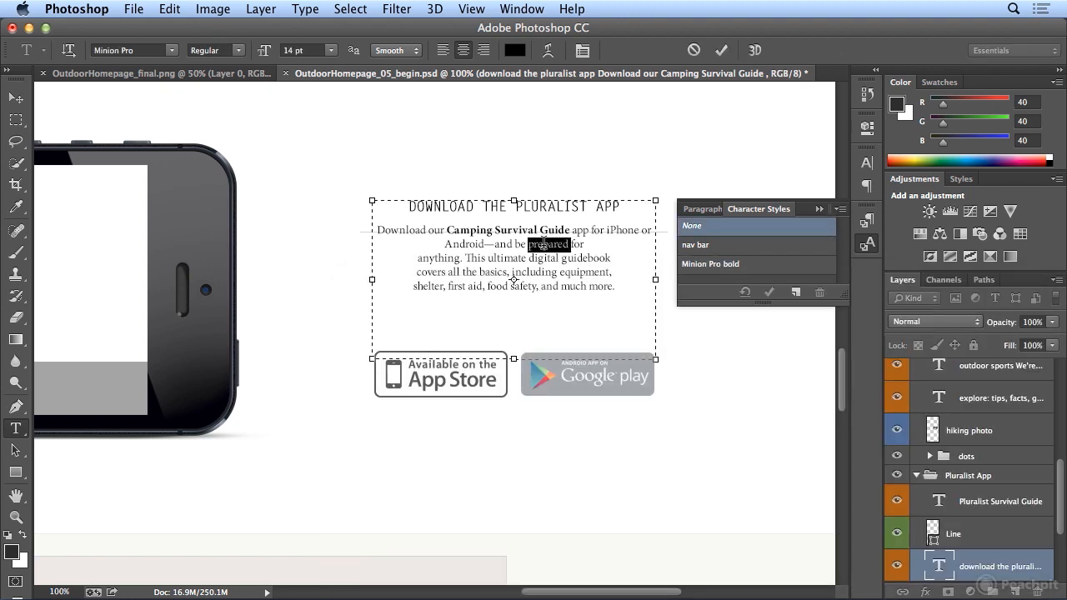
left_click(694, 269)
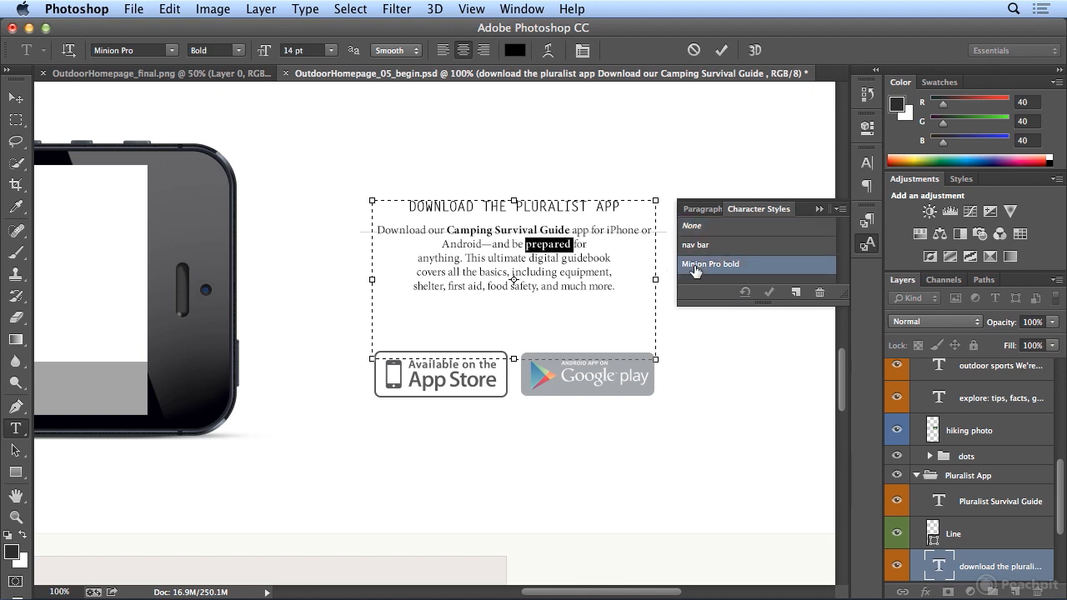
left_click(710, 234)
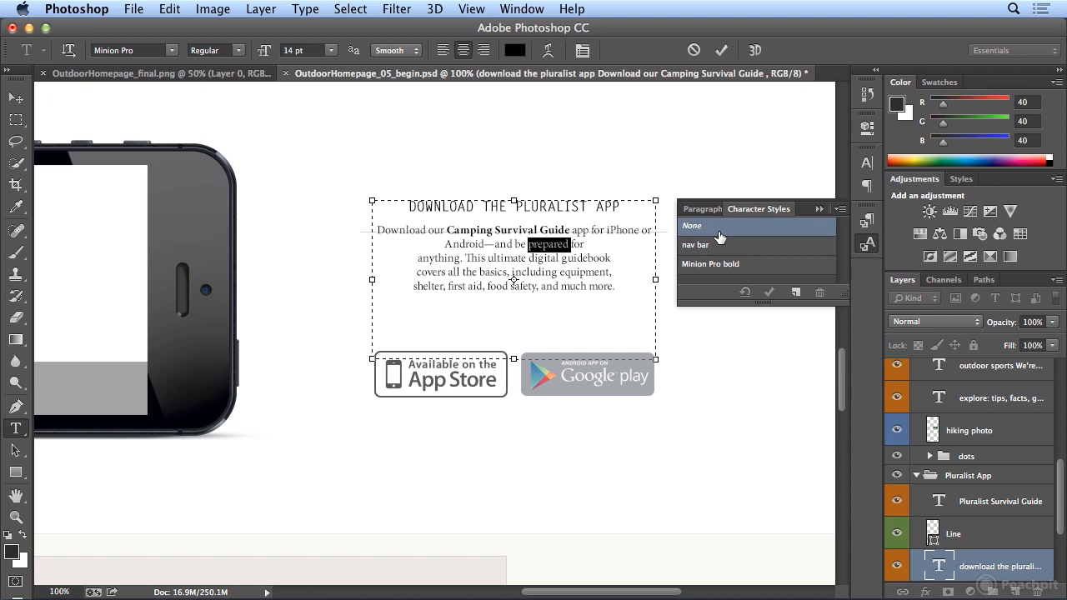
- Nudge the Line layer up until it sits between the pluralist app heading and its description
left_click(952, 536)
left_click(952, 536)
left_click(15, 98)
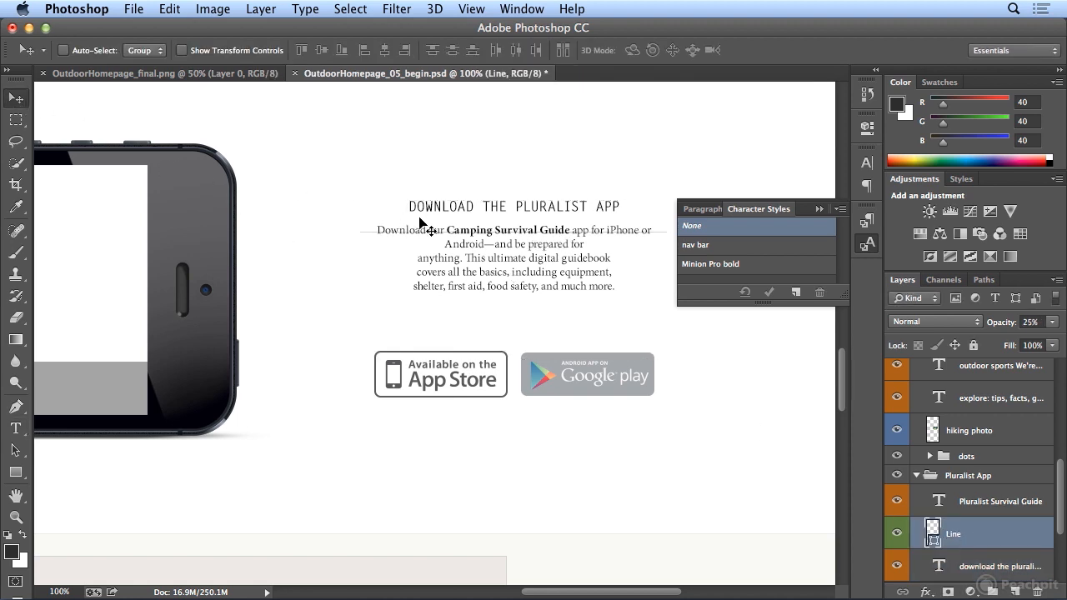
key("Up")
key("Up")
key("Up")
key("Up")
key("Up")
key("Up")
key("Up")
key("Up")
key("Up")
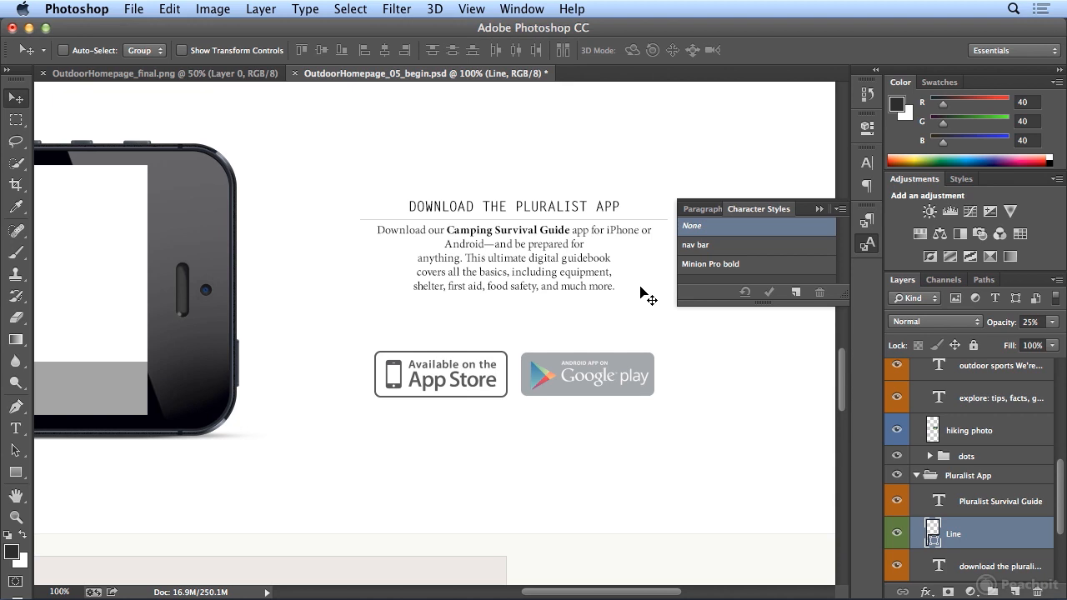
- Apply the Heading 1 paragraph style to "featured product: go monopod" in the latest product news section
scroll(603, 296, "down", 15)
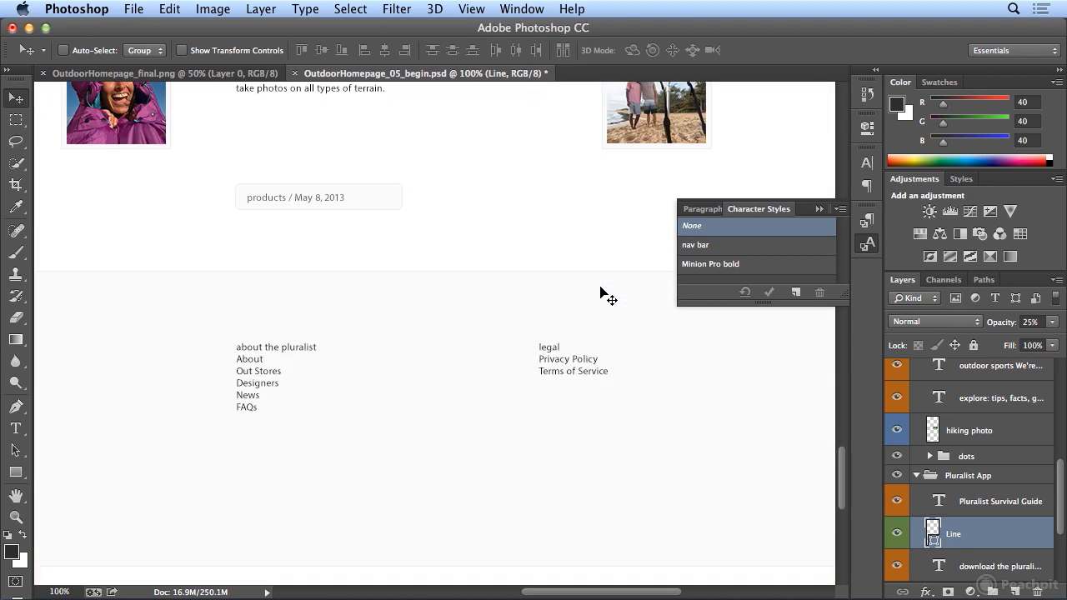
scroll(608, 295, "up", 3)
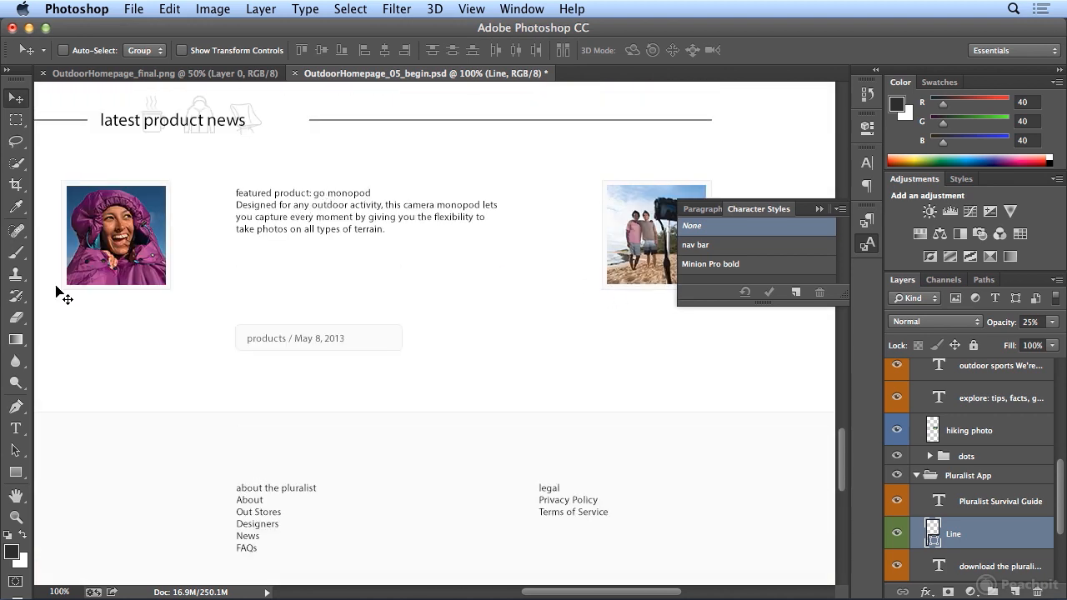
left_click(15, 428)
triple_click(282, 192)
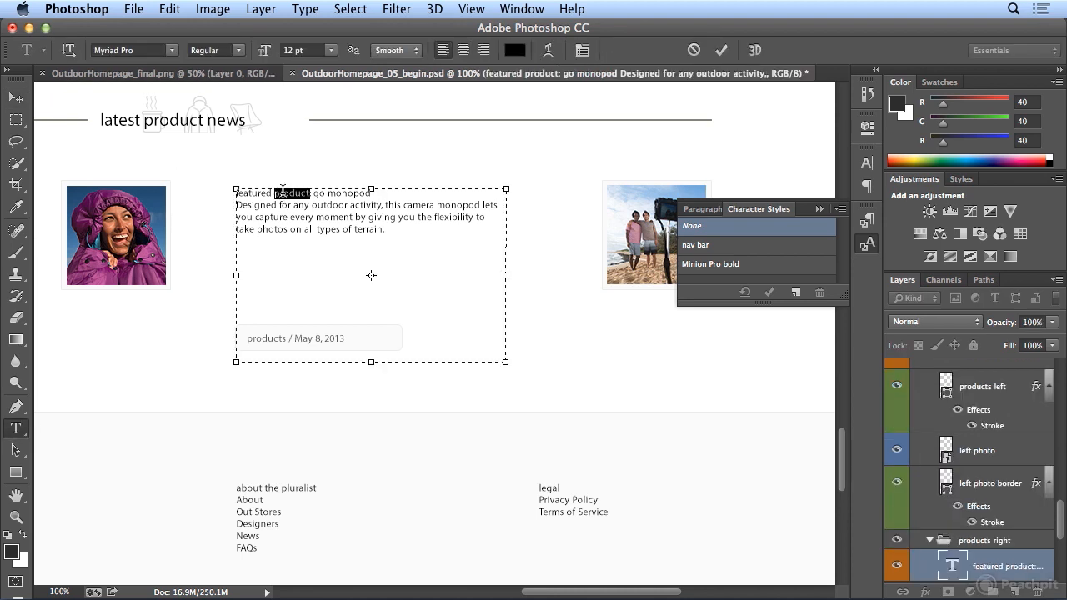
left_click(714, 209)
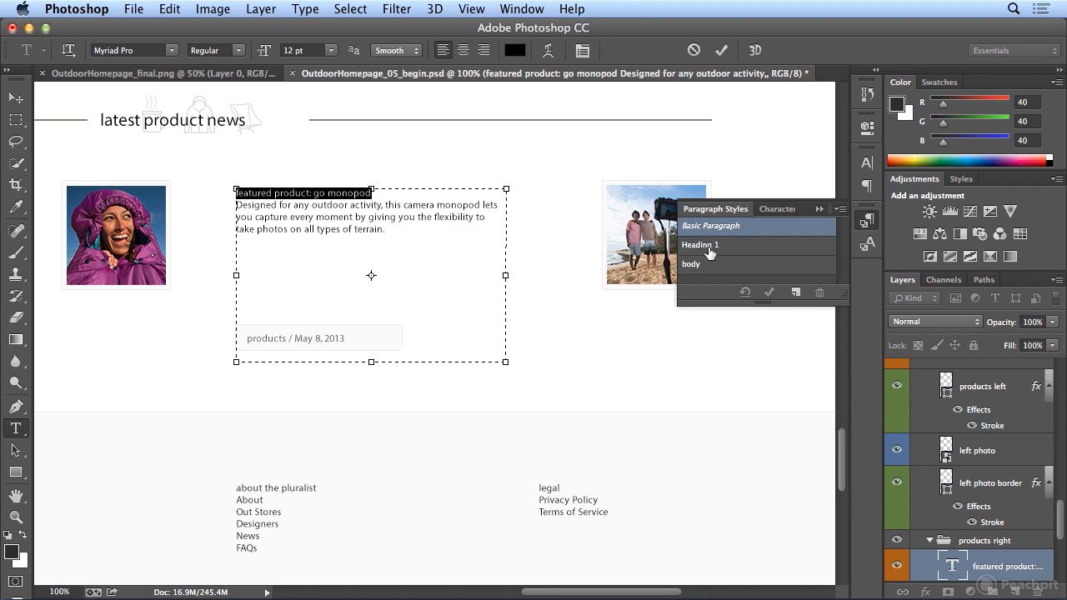
left_click(709, 246)
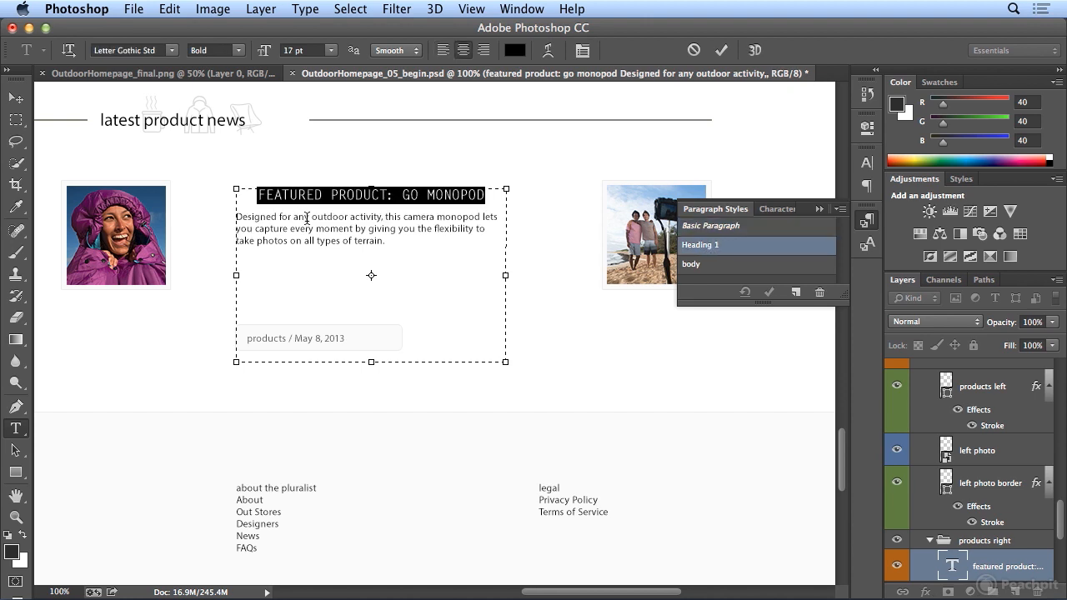
- Apply the body style to the whole monopod description and commit the text
left_click_drag(408, 245, 222, 217)
left_click(695, 264)
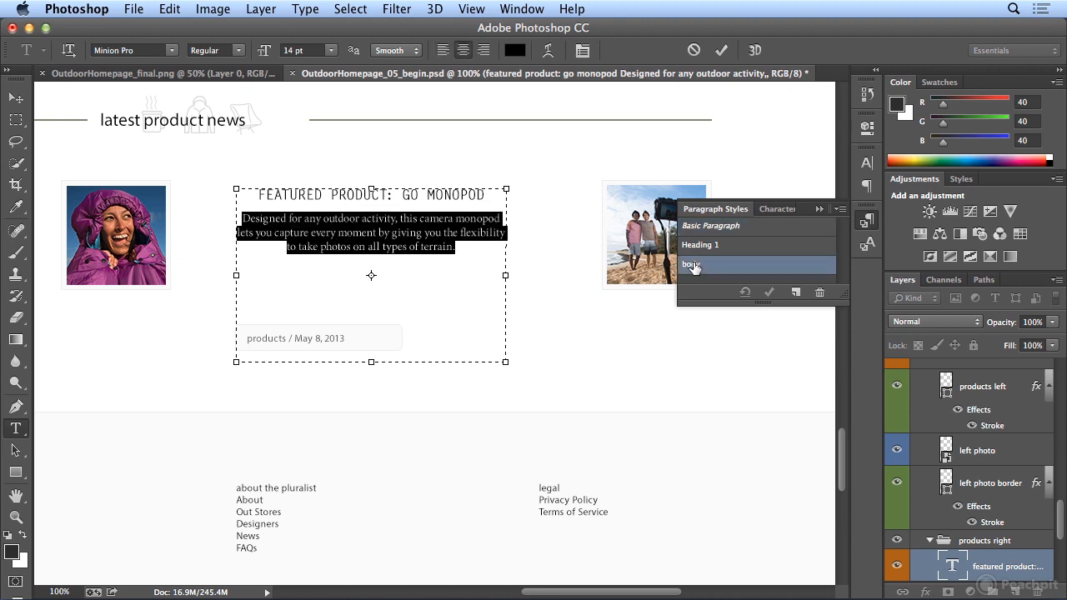
left_click_drag(588, 592, 471, 592)
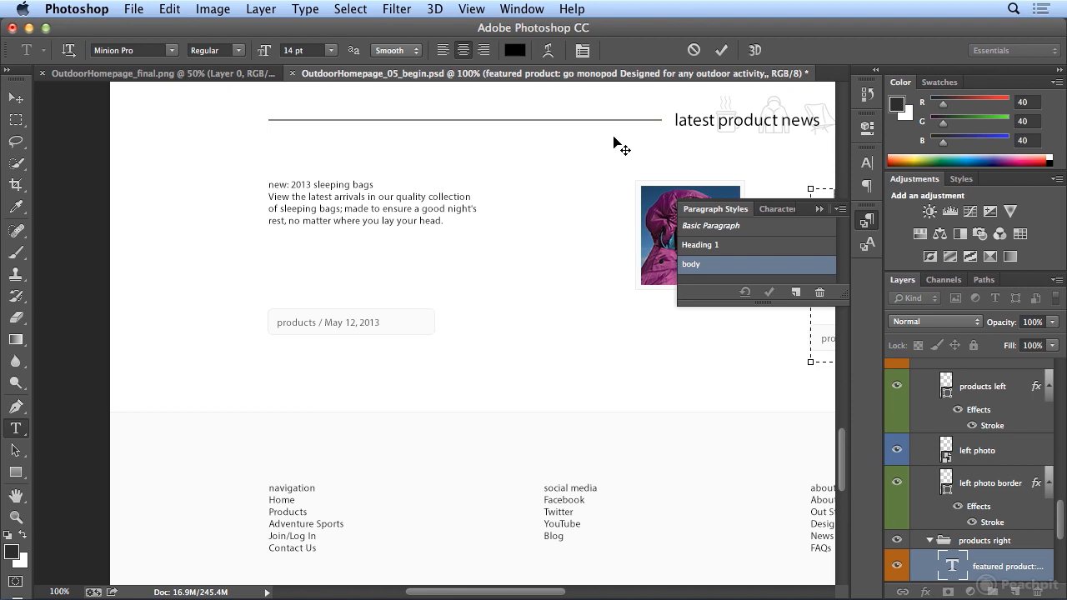
left_click(722, 51)
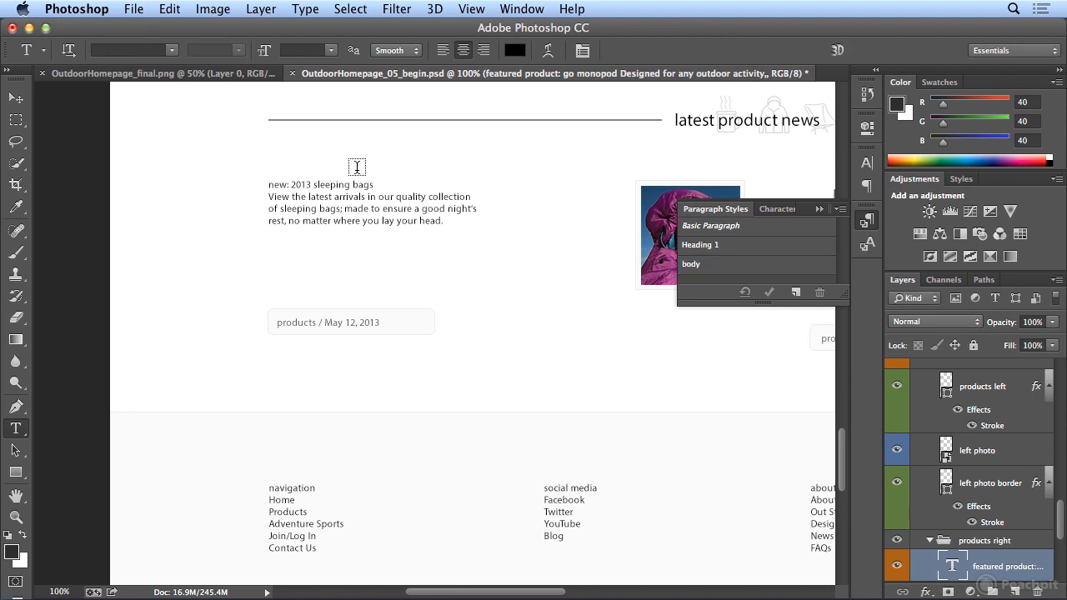
- Apply the Heading 1 paragraph style to the "new: 2013 sleeping bags" heading
left_click(333, 184)
triple_click(333, 183)
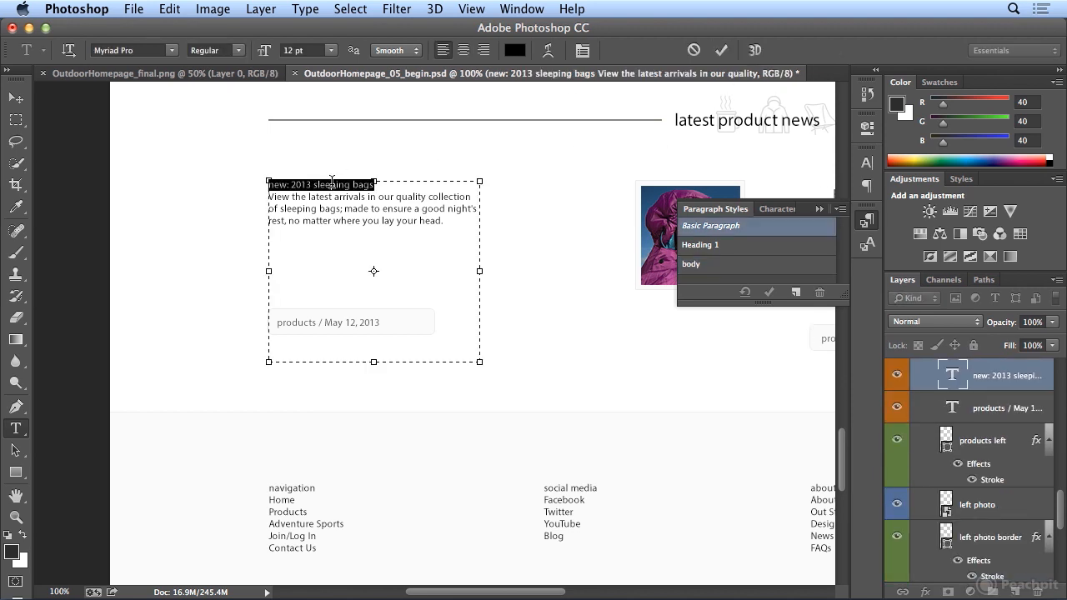
left_click(717, 245)
- Apply the body style to the whole sleeping bags description and commit the text
left_click_drag(456, 235, 223, 206)
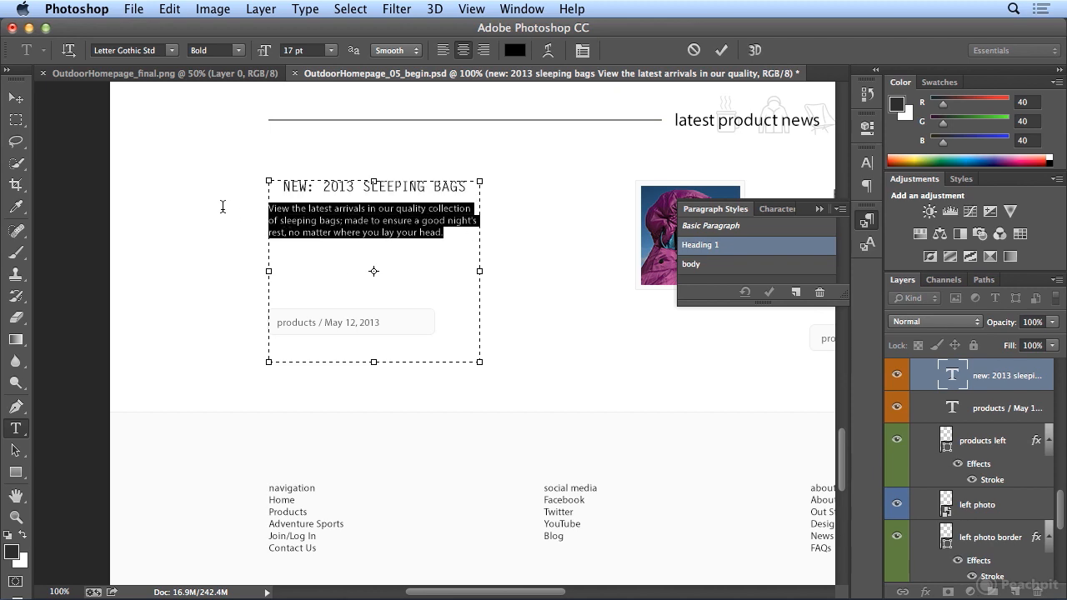
left_click(733, 265)
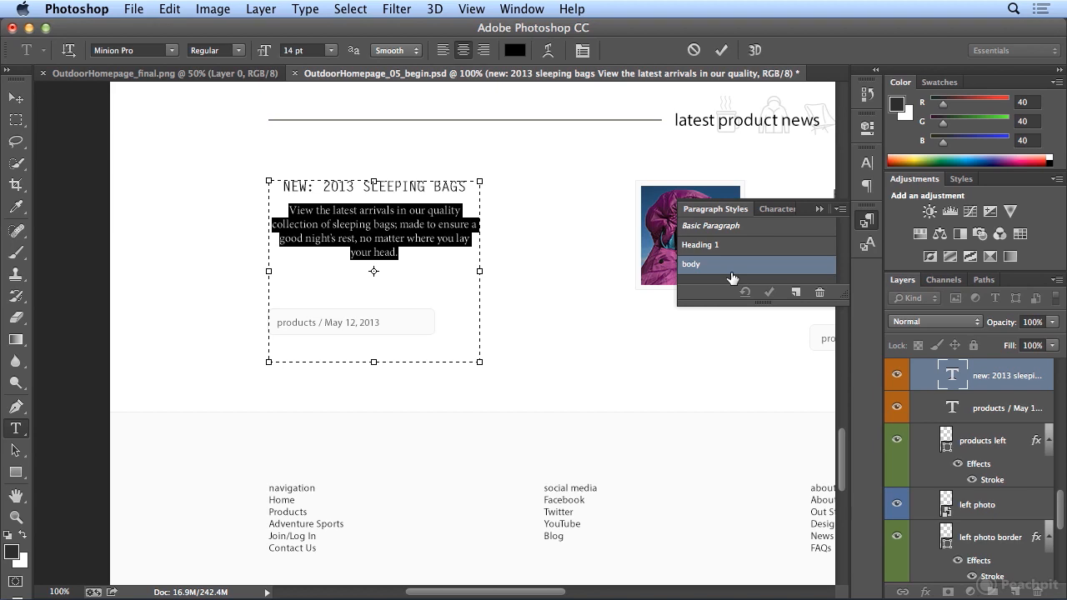
key("super+0")
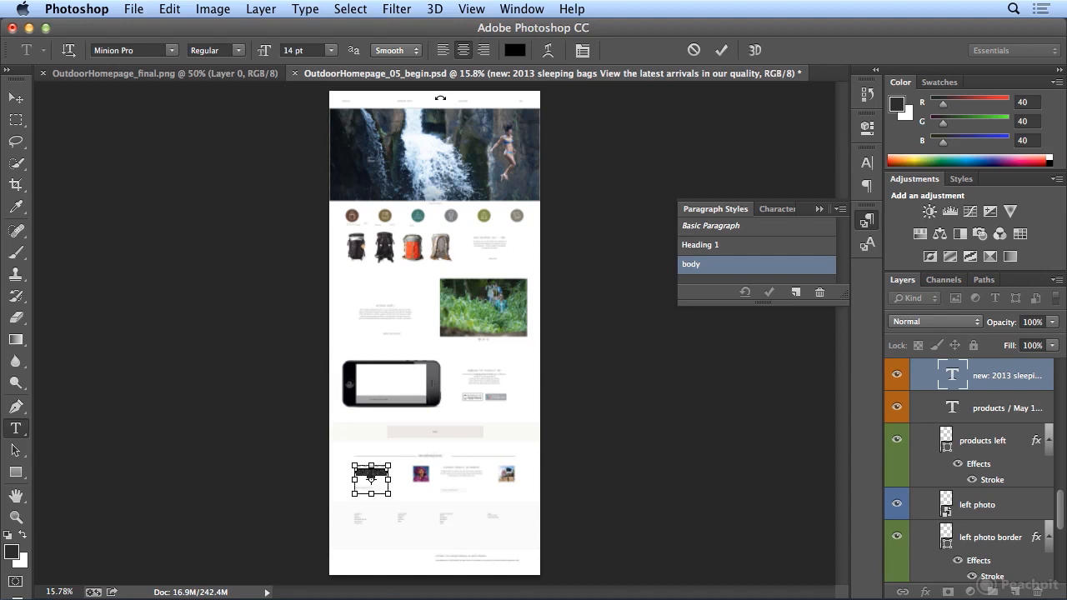
key("super+plus")
key("super+plus")
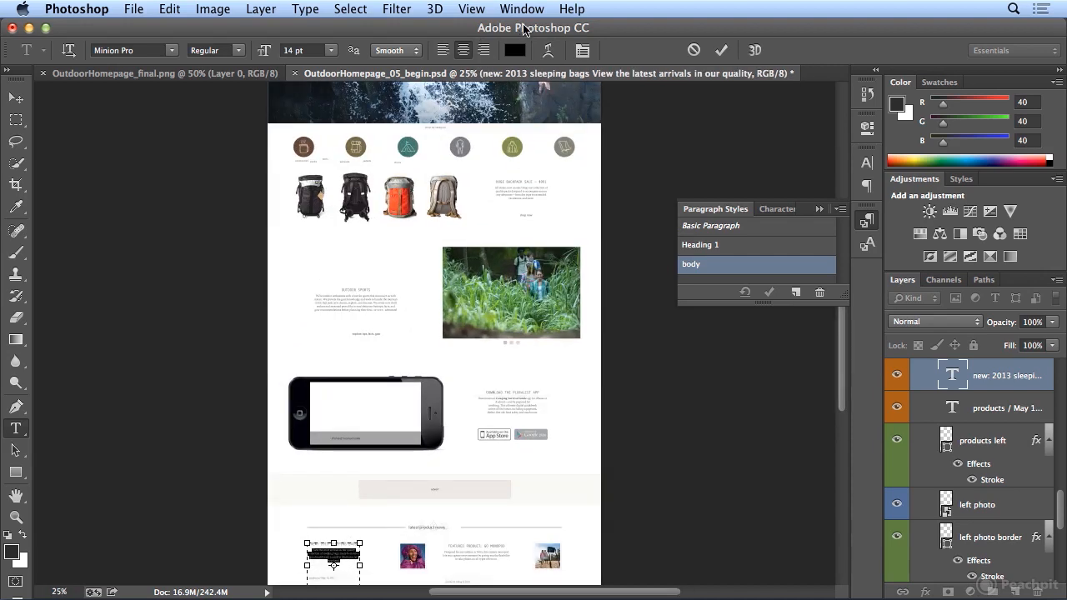
left_click(722, 51)
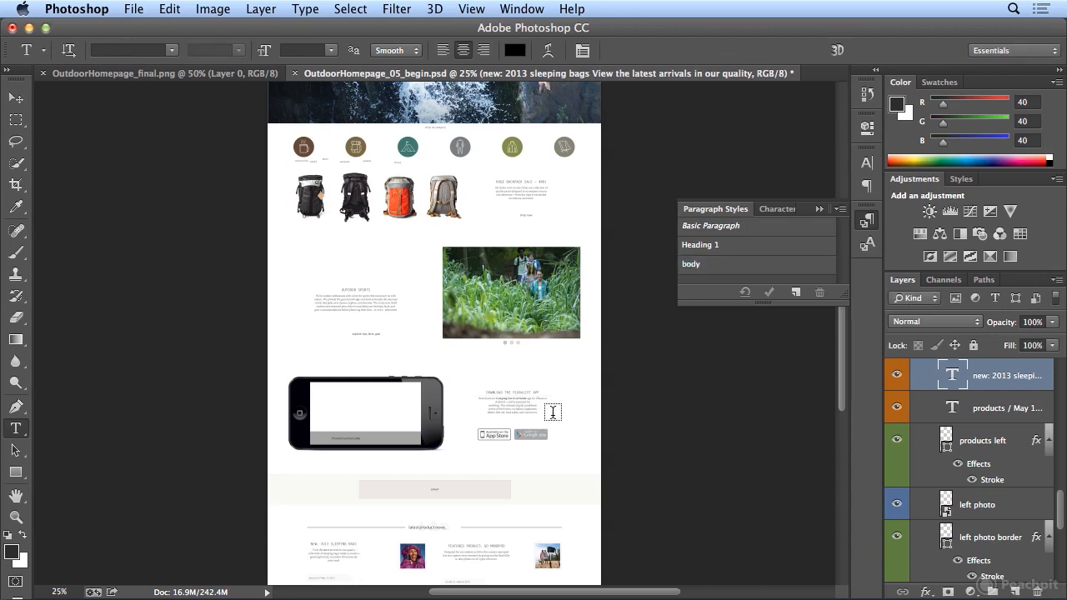
- Edit the body paragraph style to use the Myriad Pro font family and apply the change to its text throughout the page
key("super+plus")
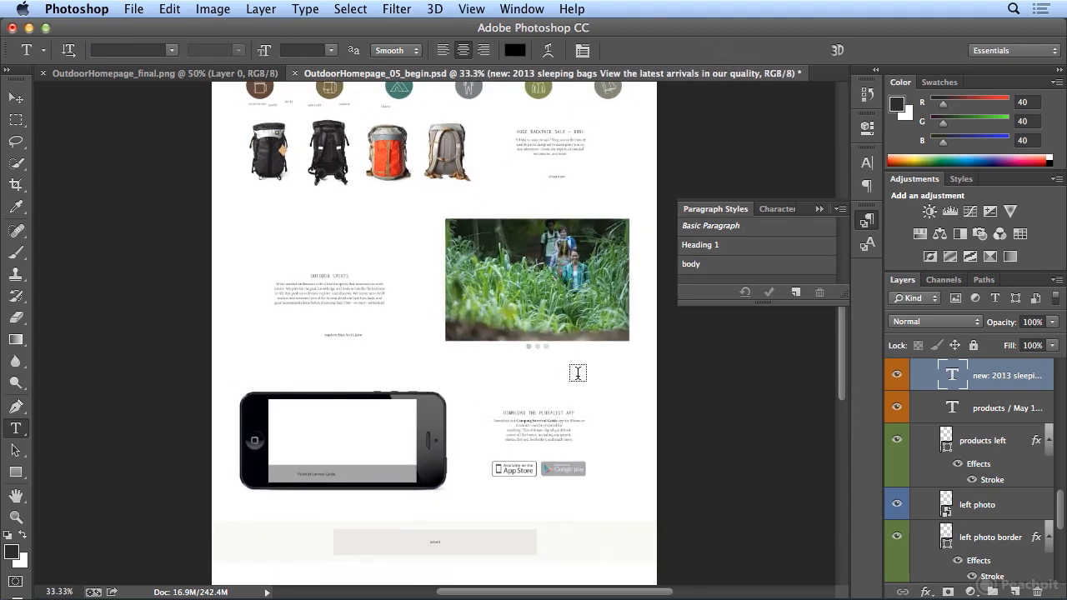
scroll(844, 356, "down", 2)
scroll(845, 356, "down", 3)
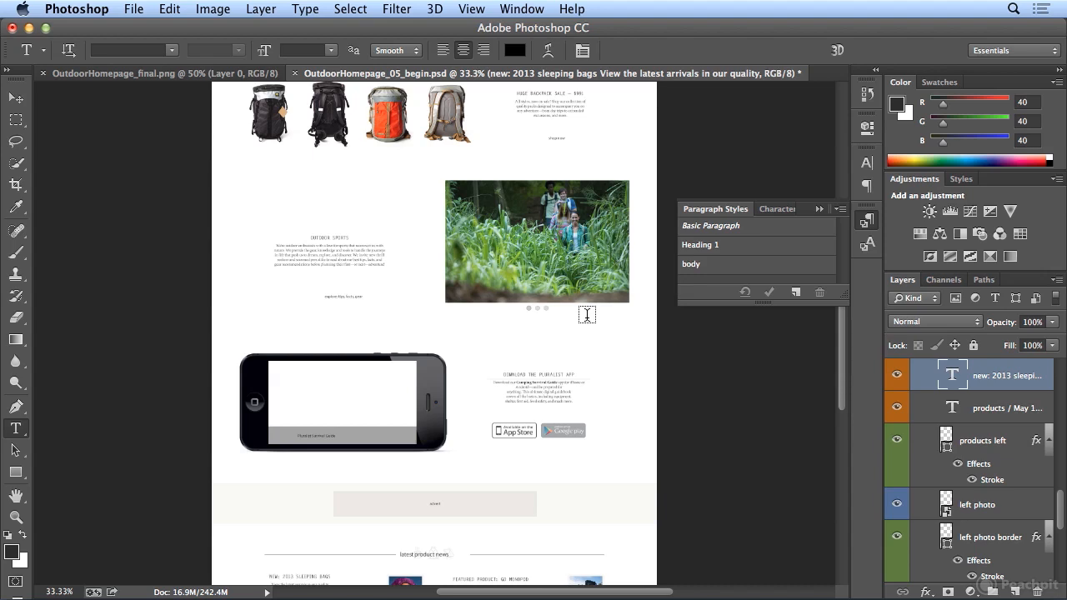
double_click(754, 275)
key("Tab")
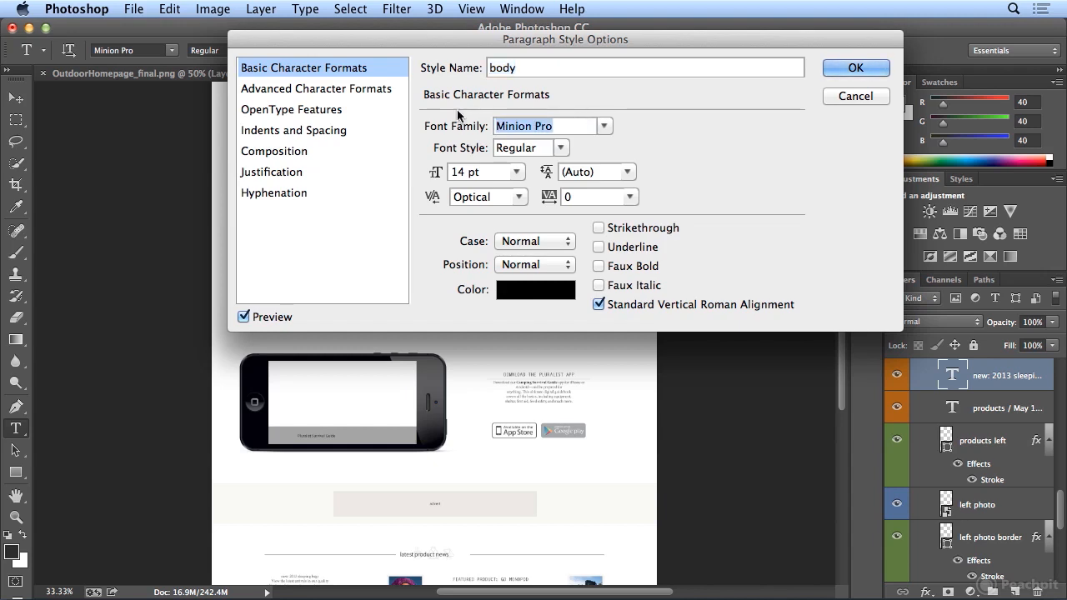
left_click(604, 126)
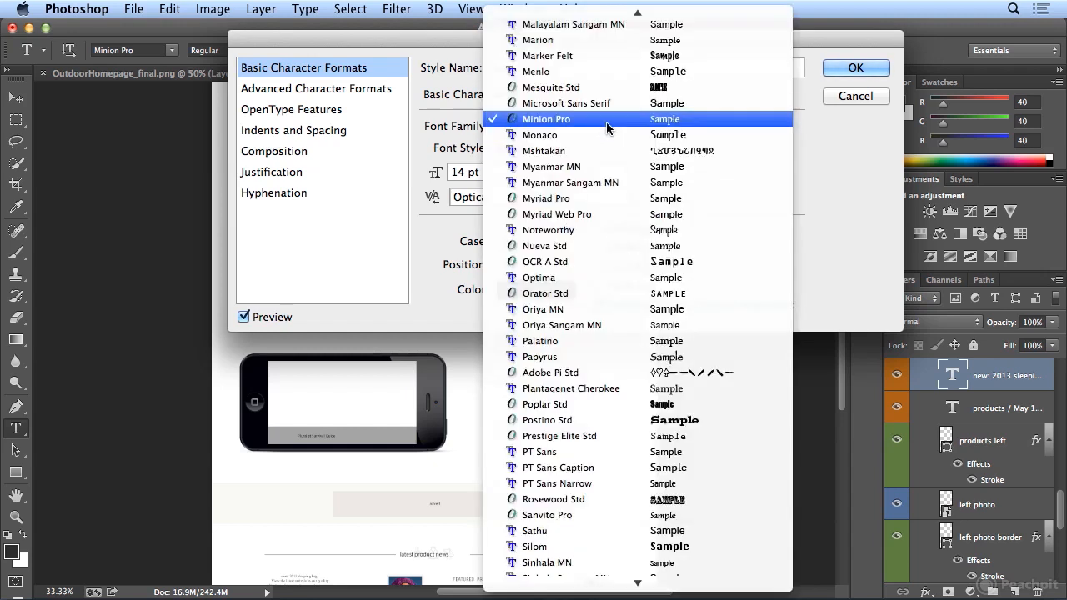
left_click(605, 205)
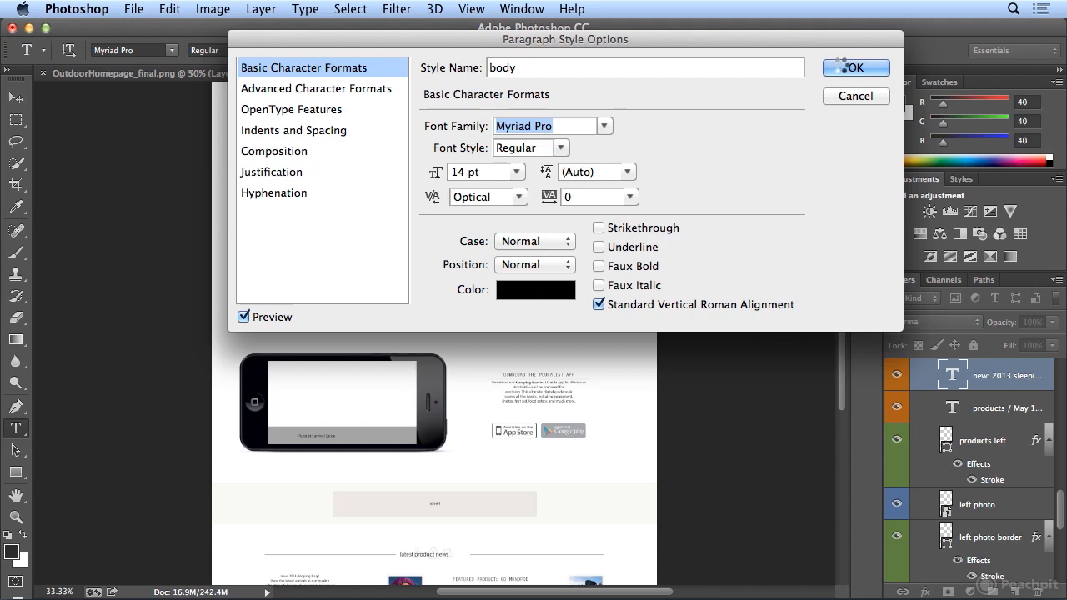
left_click(842, 67)
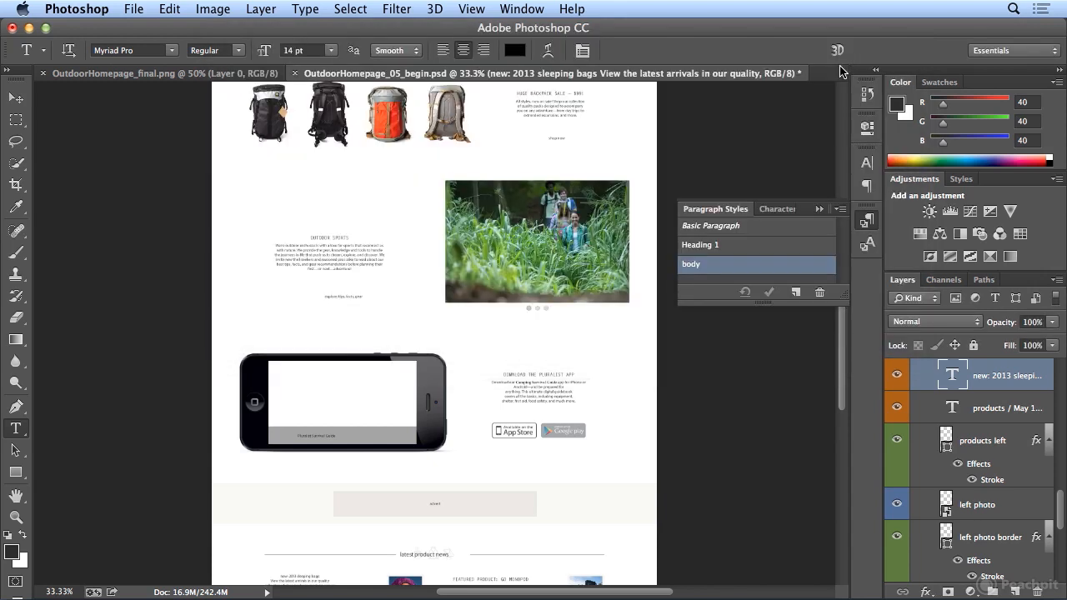
- Check the body text at 100% zoom, and set the body paragraph style's font family back to Minion Pro
left_click(557, 101)
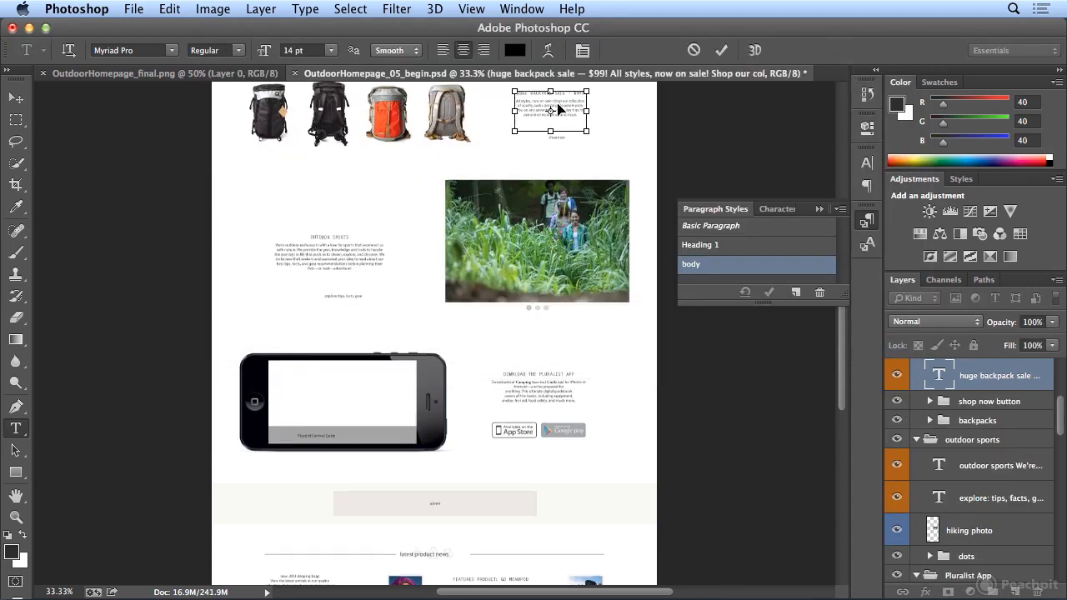
key("super+plus")
key("super+plus")
key("super+plus")
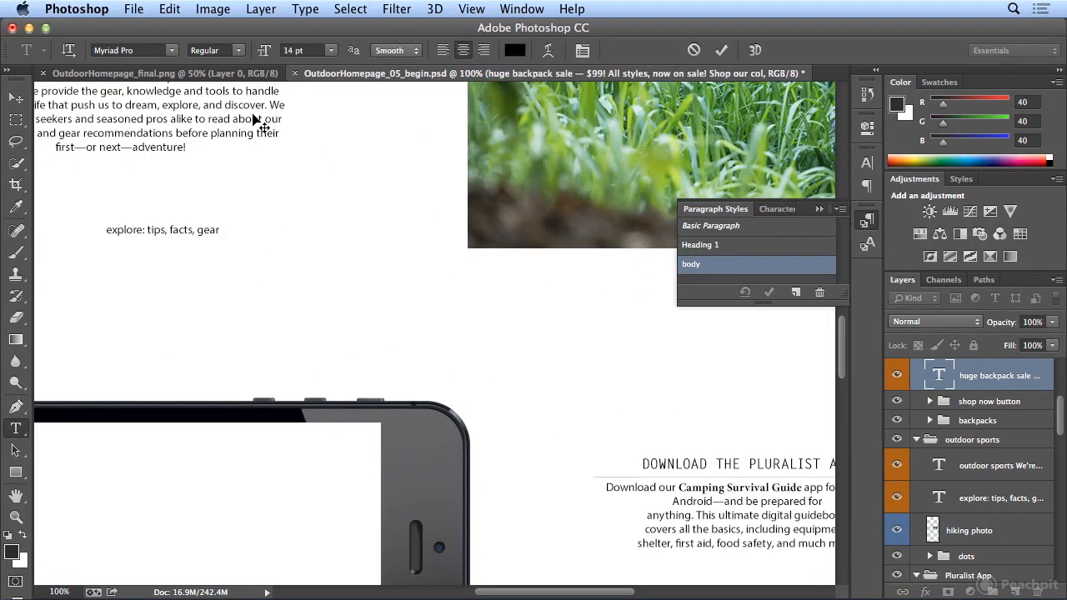
scroll(258, 121, "up", 3)
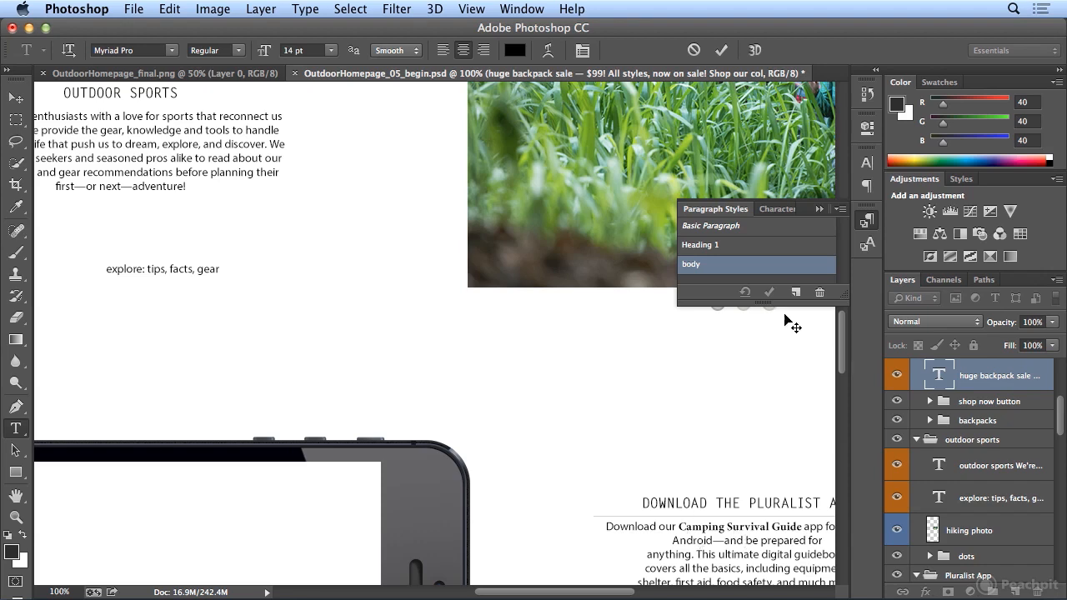
double_click(762, 277)
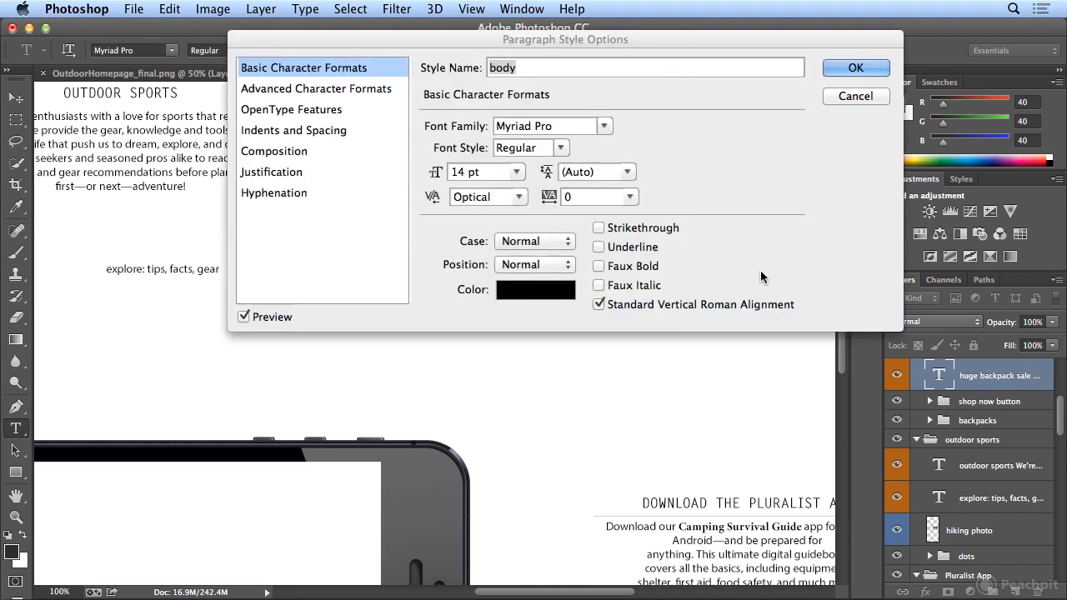
left_click(607, 129)
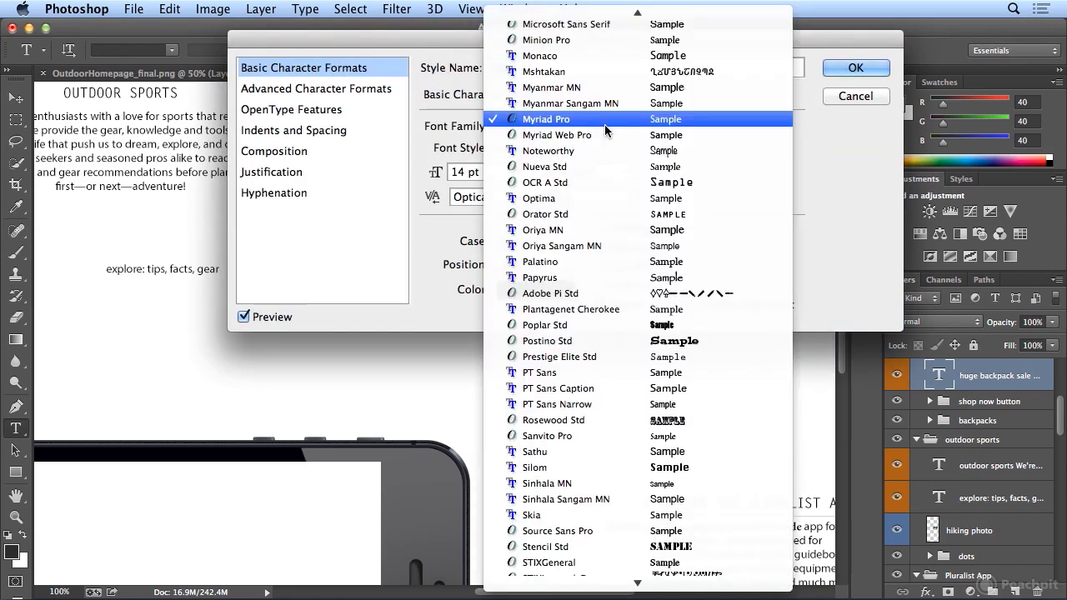
key("Escape")
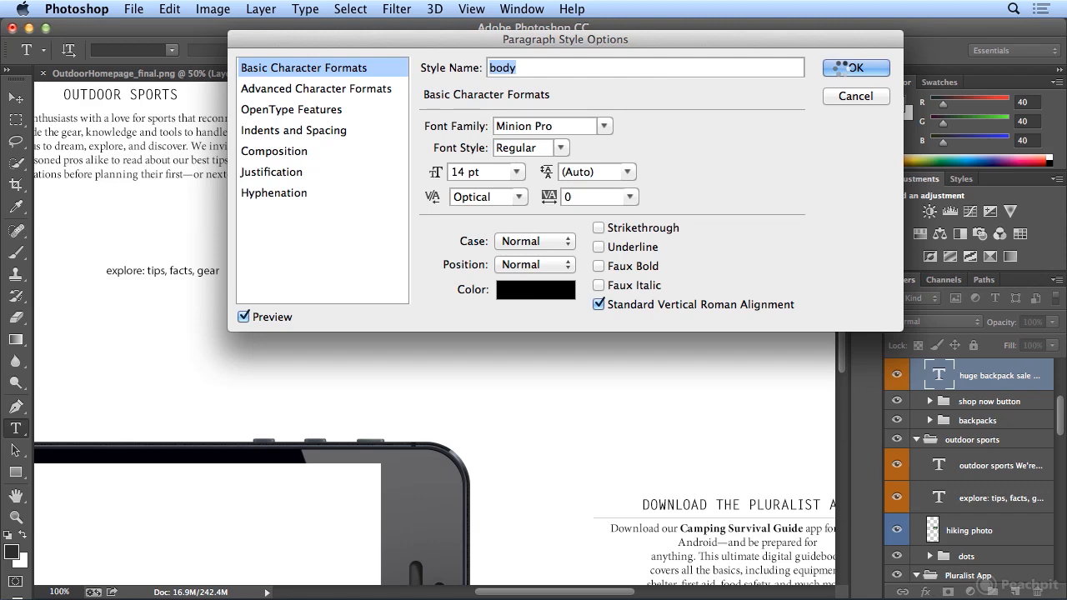
left_click(840, 68)
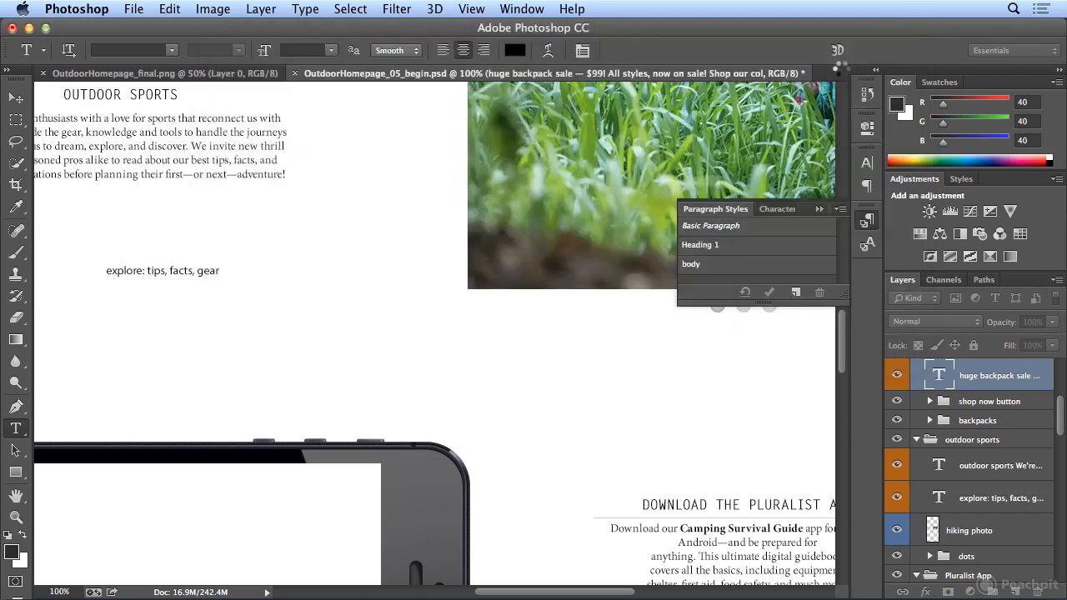